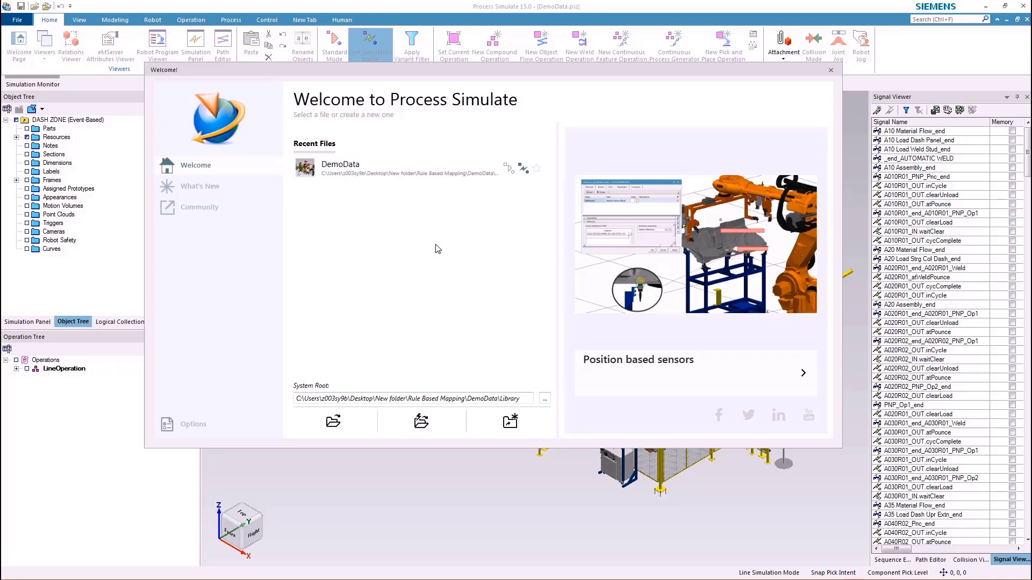
Open the DemoData study from the Recent Files list on the Welcome page
{"action": "mouse_move", "coordinate": [413, 166]}
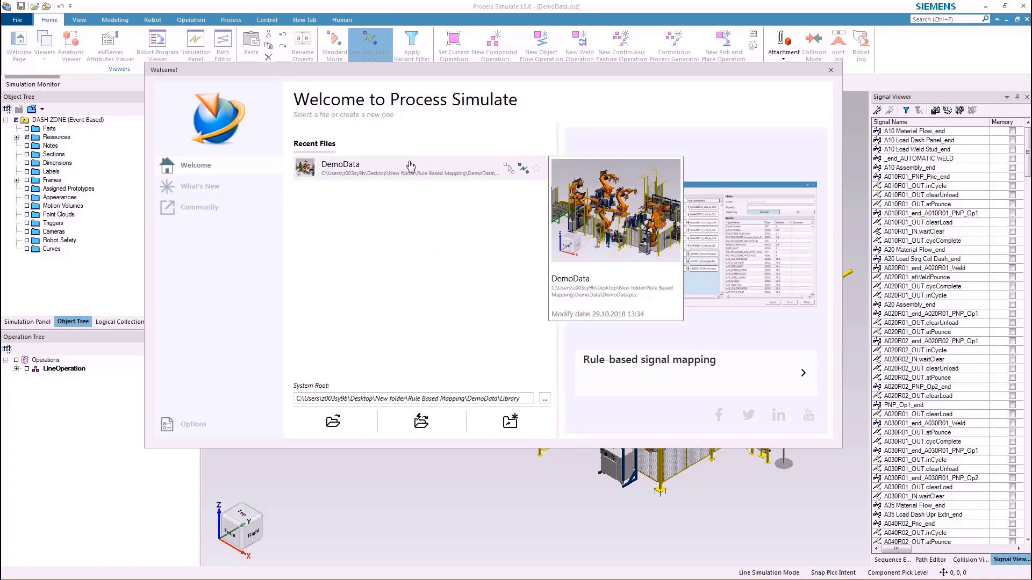
{"action": "left_click", "coordinate": [400, 167]}
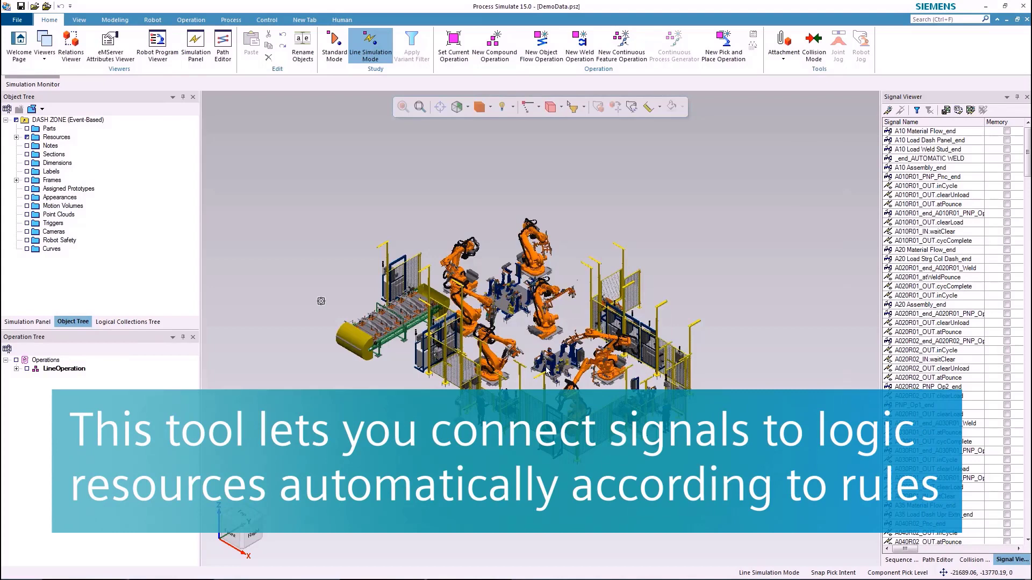
Review fixture MAA28108SU08's logic entries and exits, confirming no signals are connected
{"action": "scroll", "coordinate": [544, 371], "scroll_direction": "up", "scroll_amount": 3}
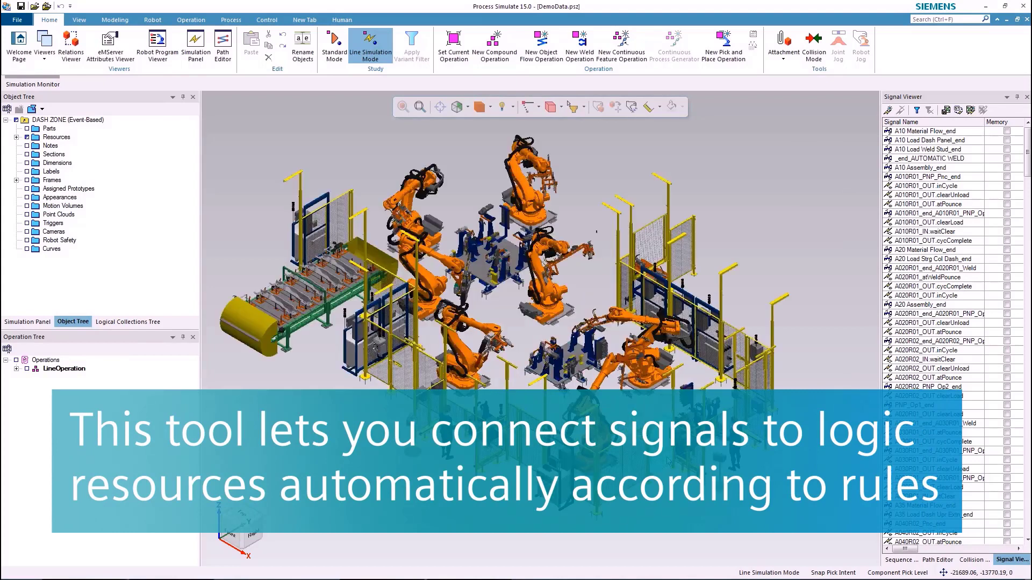
{"action": "left_click", "coordinate": [556, 361]}
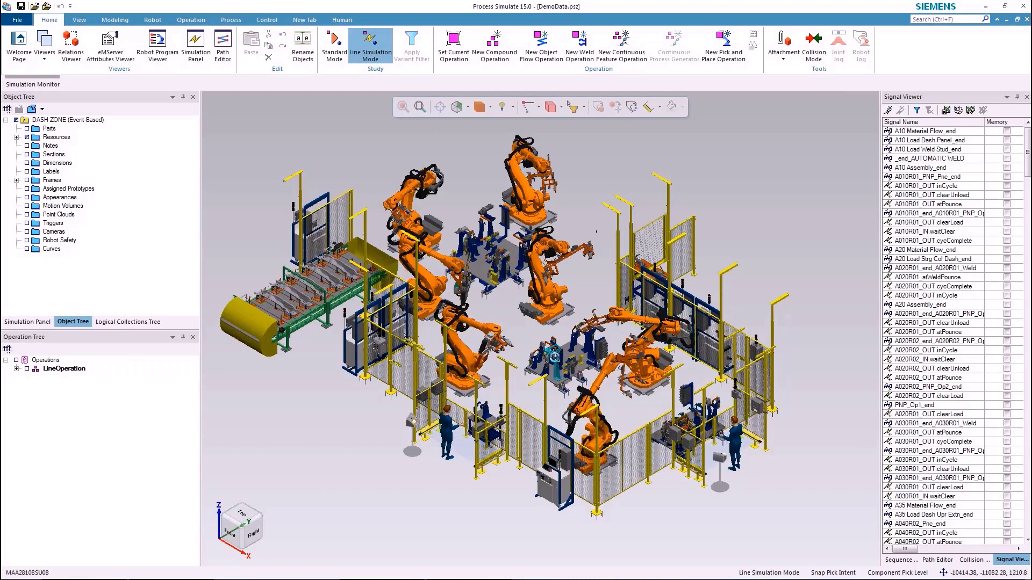
{"action": "left_click", "coordinate": [269, 21]}
{"action": "left_click", "coordinate": [27, 55]}
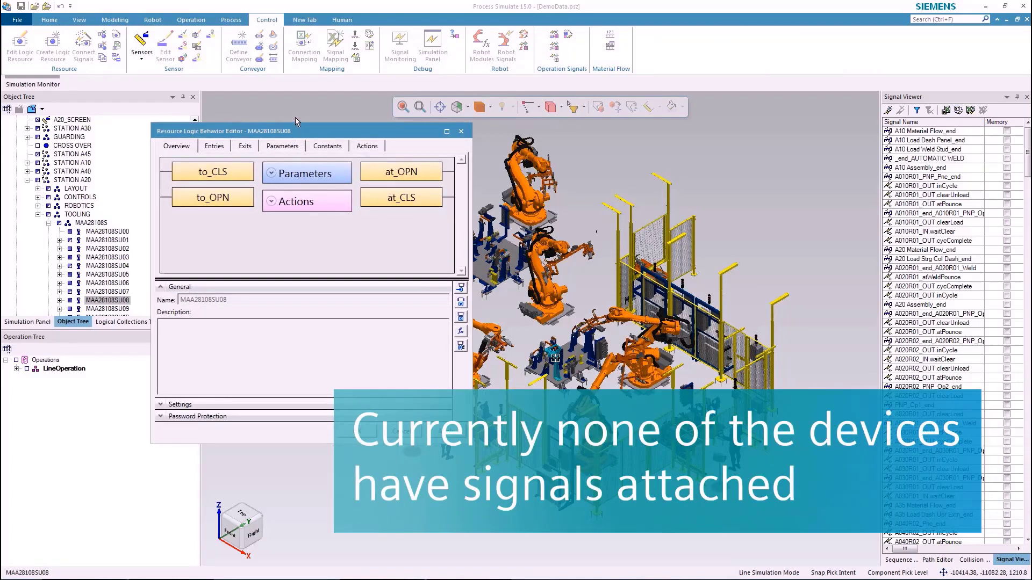
{"action": "left_click", "coordinate": [225, 149]}
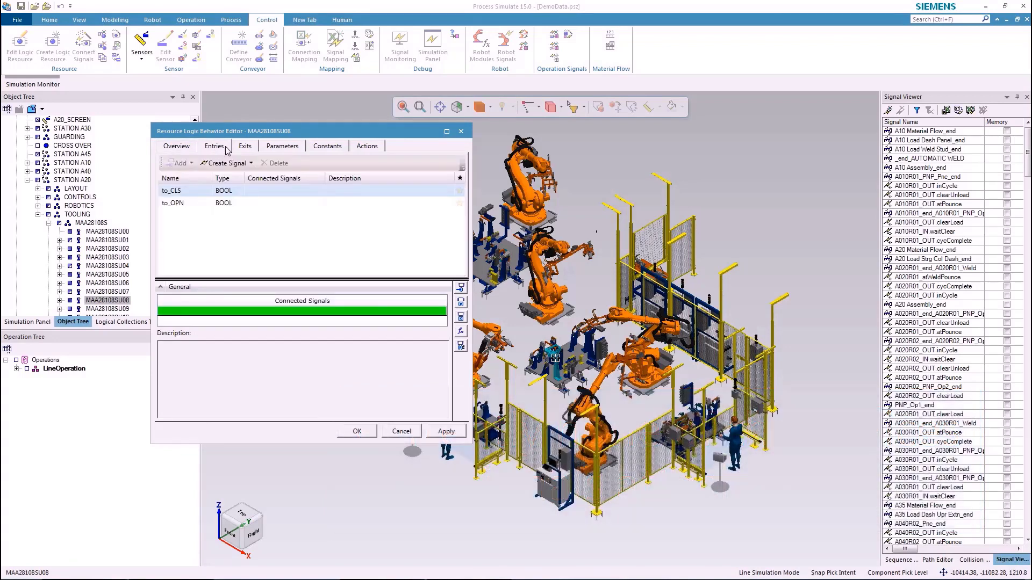
{"action": "left_click", "coordinate": [249, 151]}
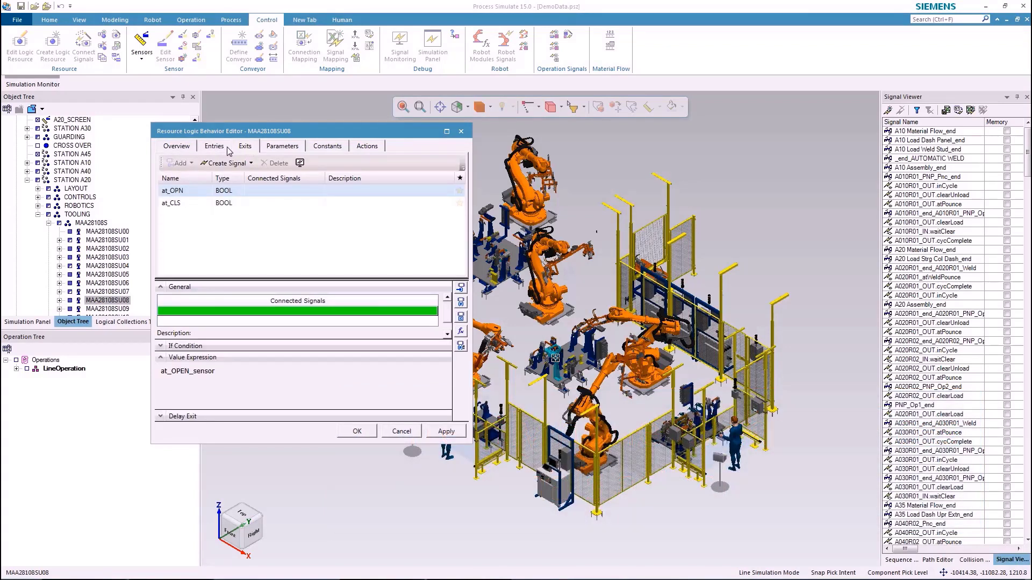
{"action": "left_click", "coordinate": [217, 150]}
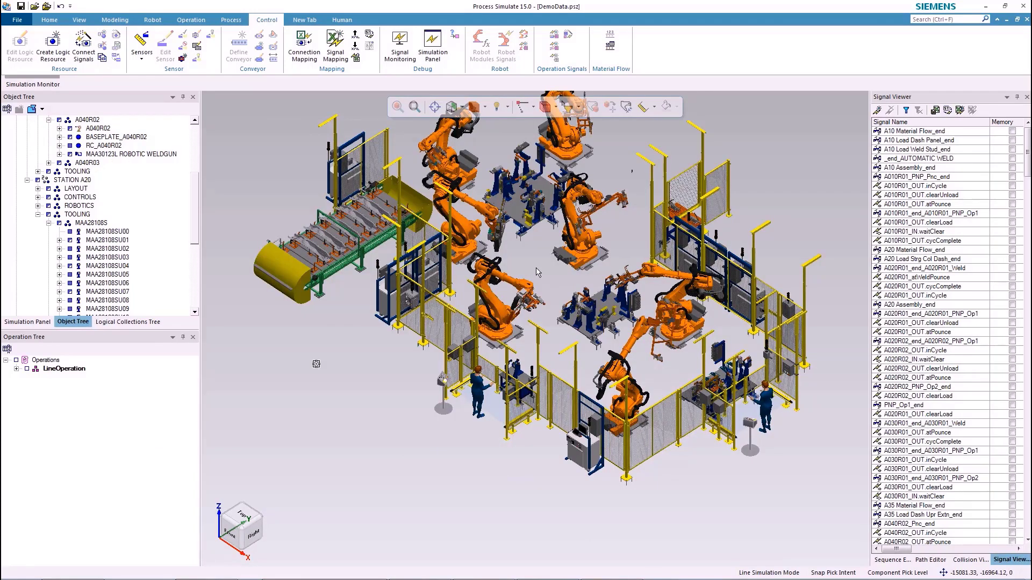
Check RC_A040R02's logic entries in the editor show no connected signals, then close it
{"action": "left_click", "coordinate": [466, 245]}
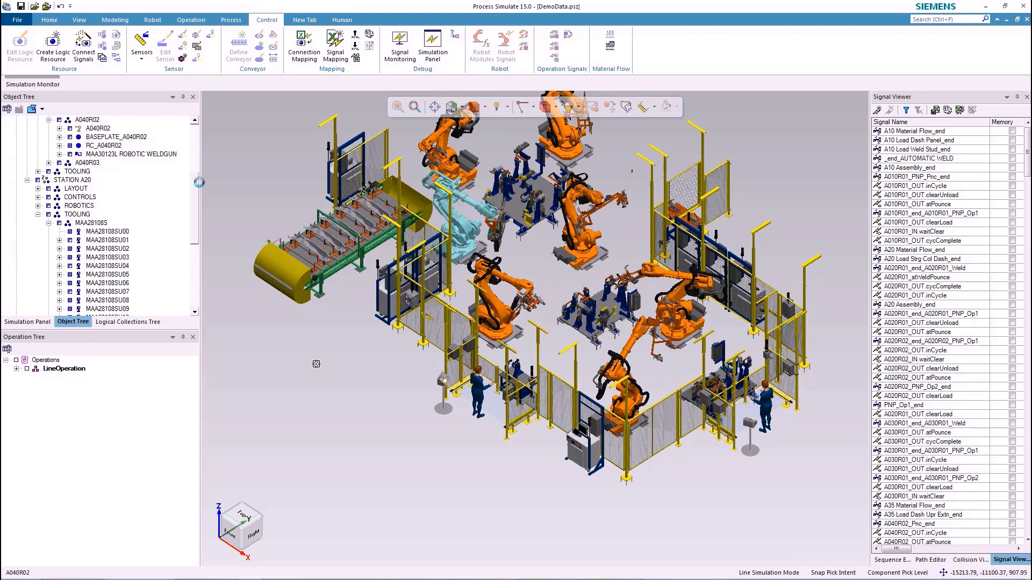
{"action": "left_click", "coordinate": [97, 145]}
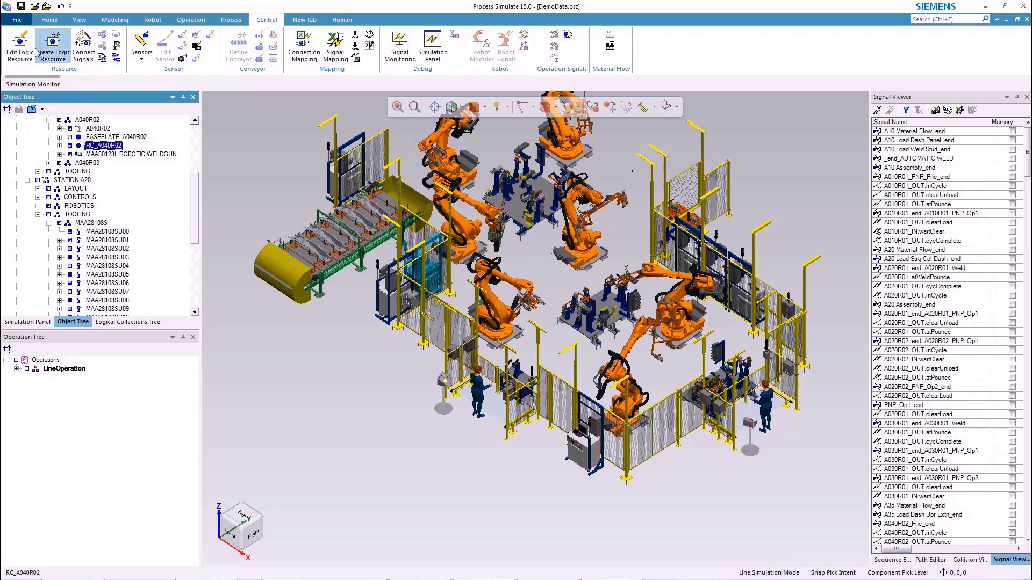
{"action": "left_click", "coordinate": [33, 52]}
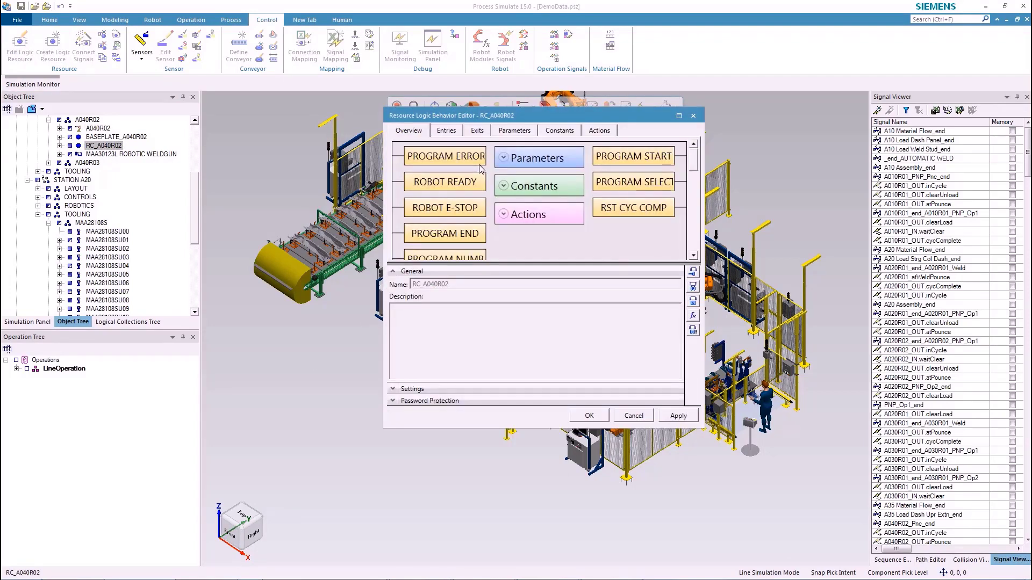
{"action": "left_click", "coordinate": [447, 133]}
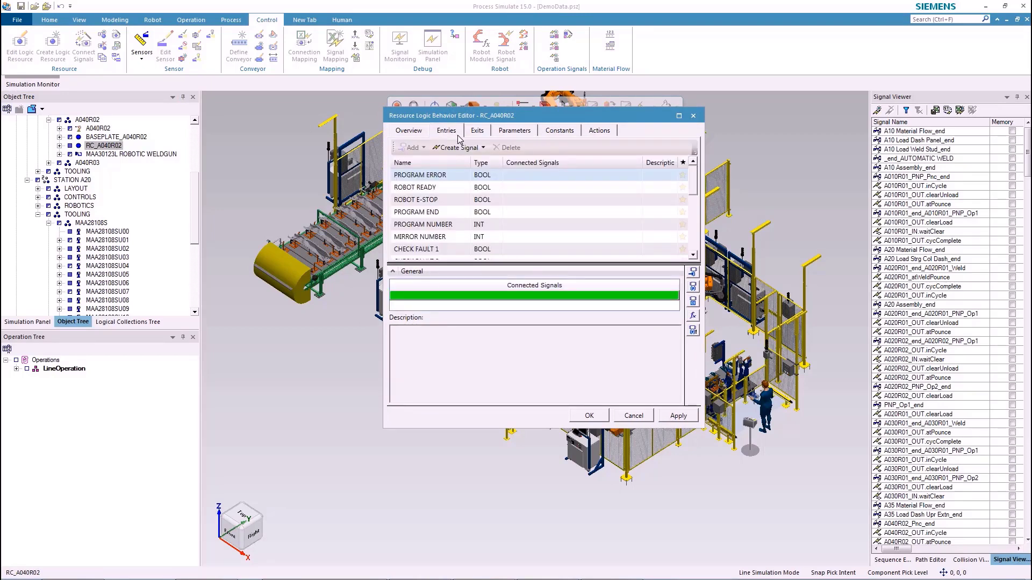
{"action": "left_click", "coordinate": [693, 116]}
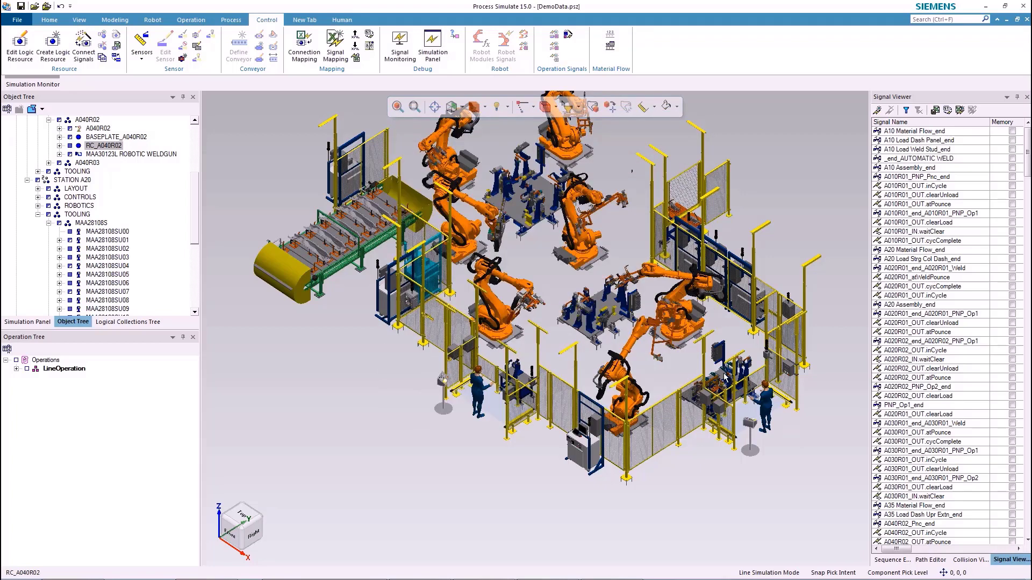
Select MAA28108SU08 and RC_A040R02 together and launch Connect Signals to Logic Resources
{"action": "left_click", "coordinate": [667, 378]}
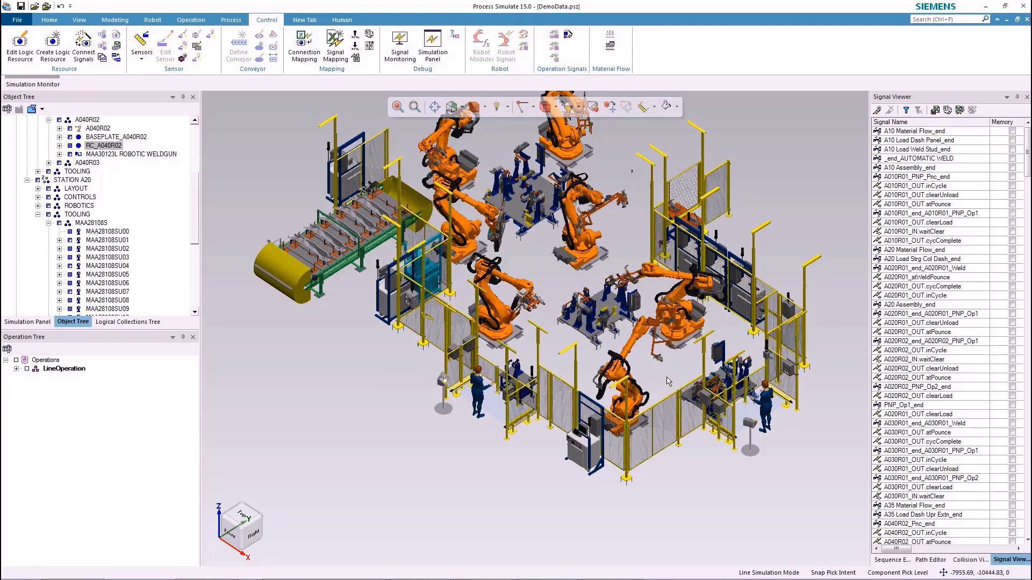
{"action": "left_click", "coordinate": [589, 329]}
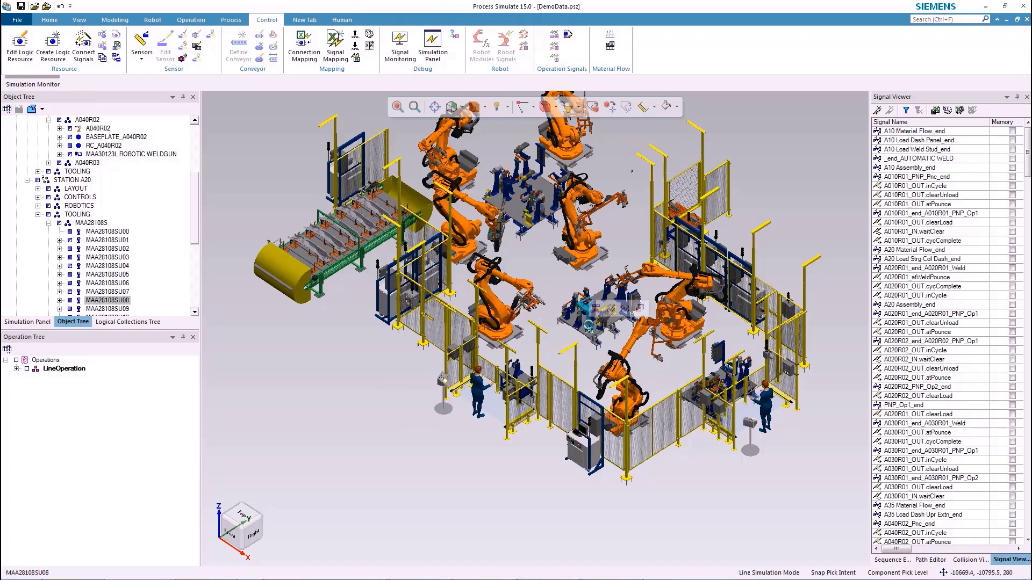
{"action": "left_click", "coordinate": [99, 145], "text": "ctrl"}
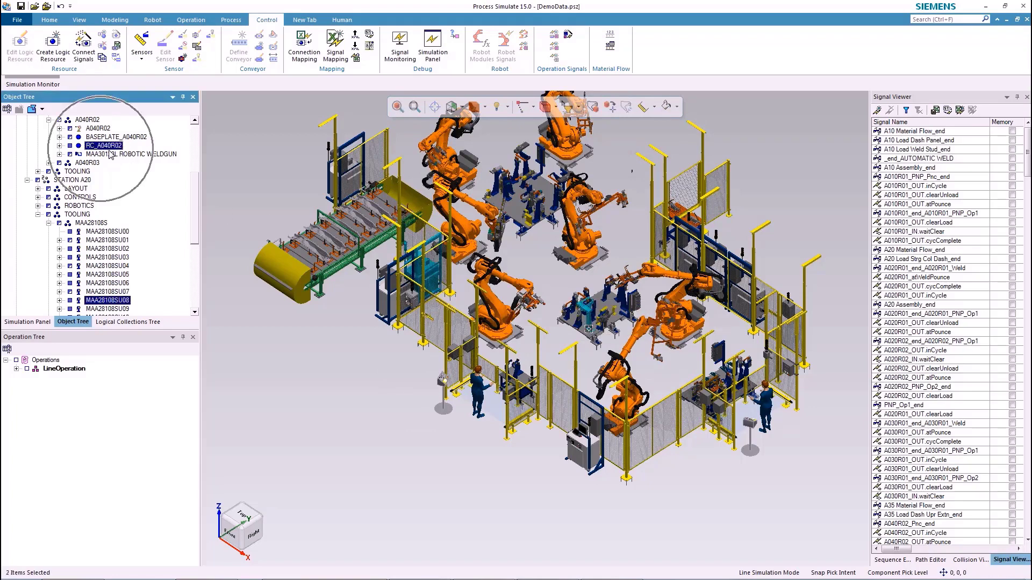
{"action": "left_click", "coordinate": [83, 54]}
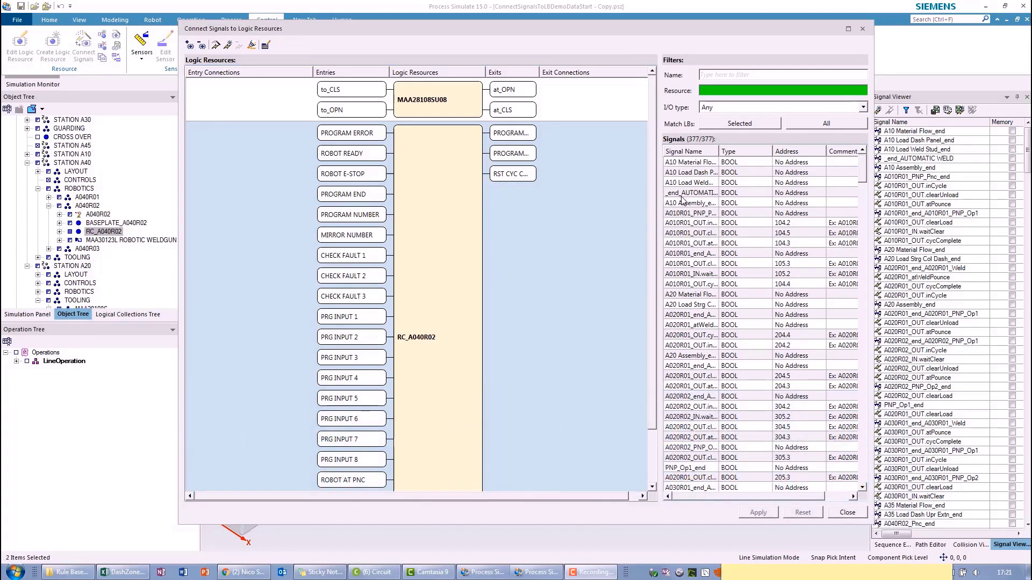
Match signals by exact name, filling MAA28108SU08's to_CLS, to_OPN, at_OPN and at_CLS connections
{"action": "left_click", "coordinate": [215, 46]}
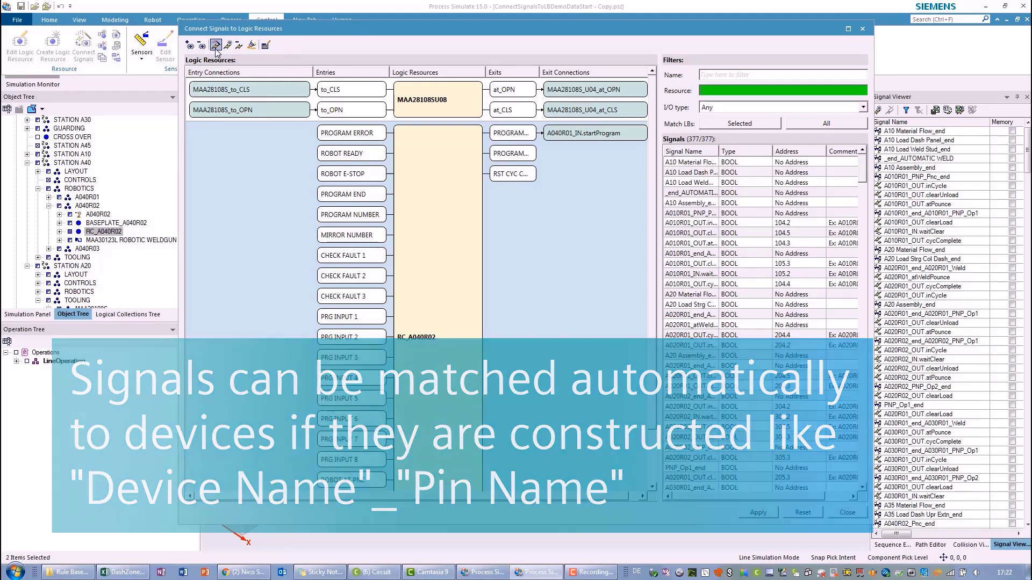
{"action": "mouse_move", "coordinate": [211, 94]}
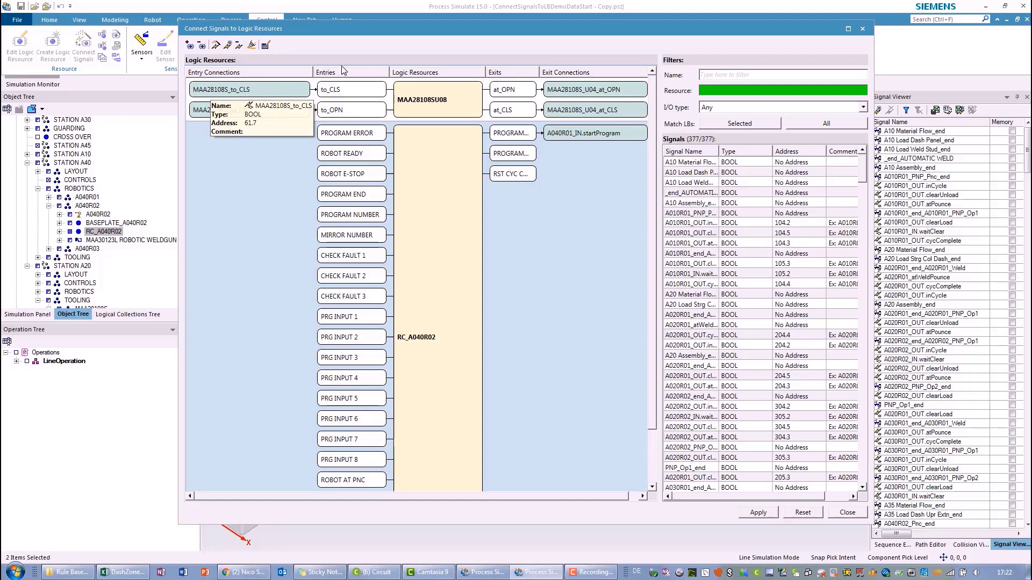
{"action": "mouse_move", "coordinate": [475, 115]}
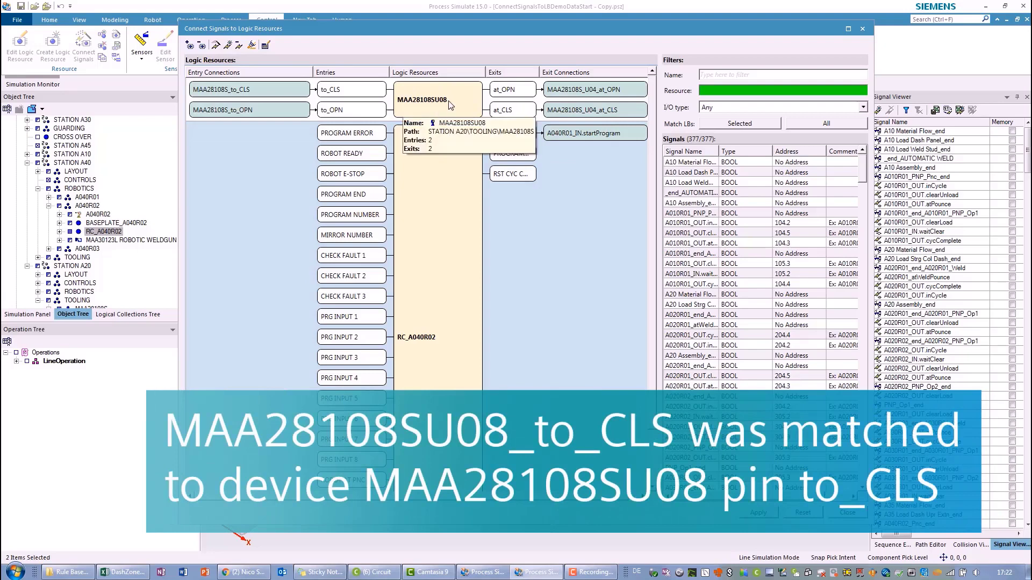
{"action": "mouse_move", "coordinate": [326, 98]}
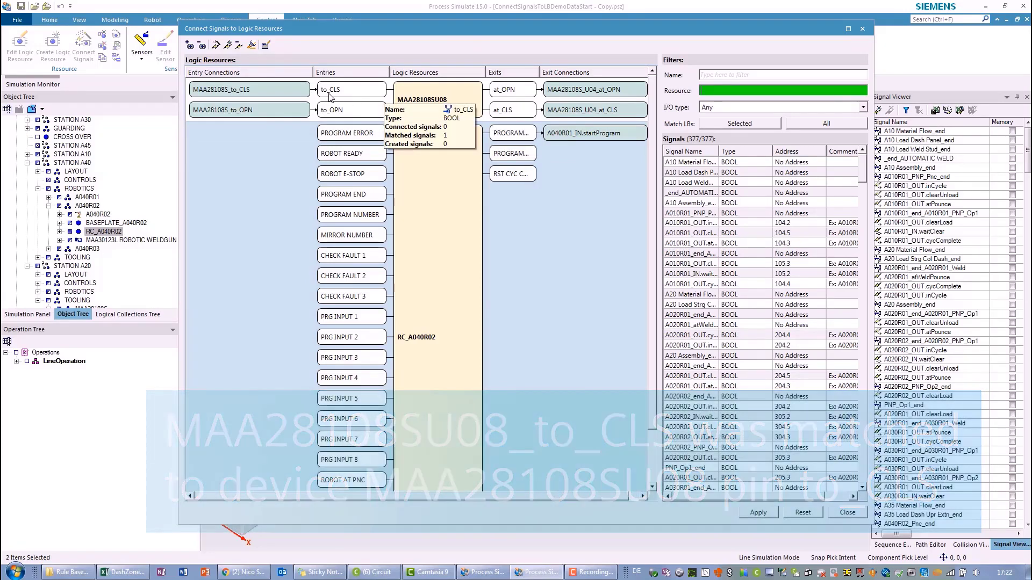
{"action": "mouse_move", "coordinate": [248, 95]}
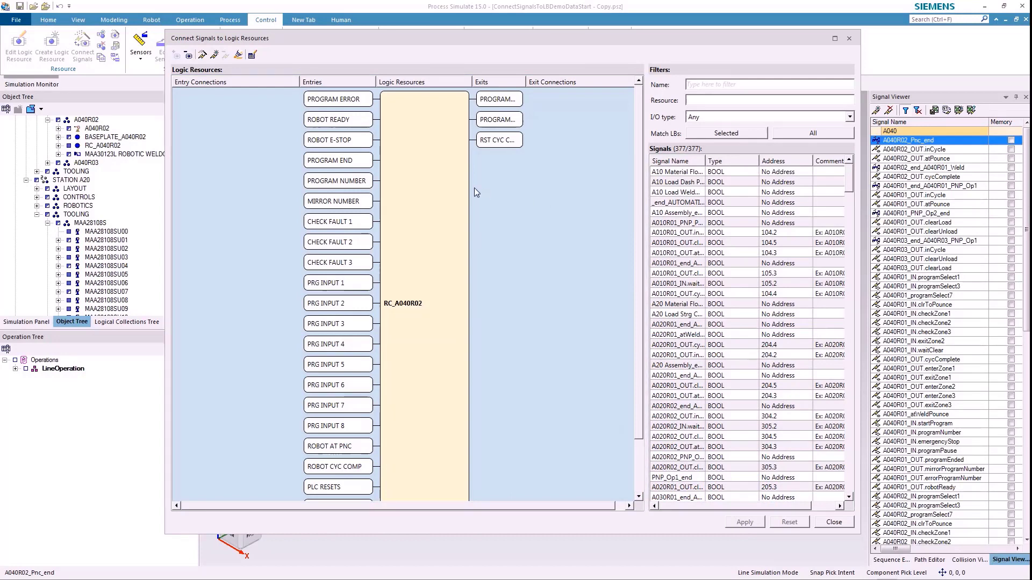
Auto-fit the Exits column so PROGRAM START, PROGRAM SELECT and RST CYC COMP show in full
{"action": "mouse_move", "coordinate": [422, 308]}
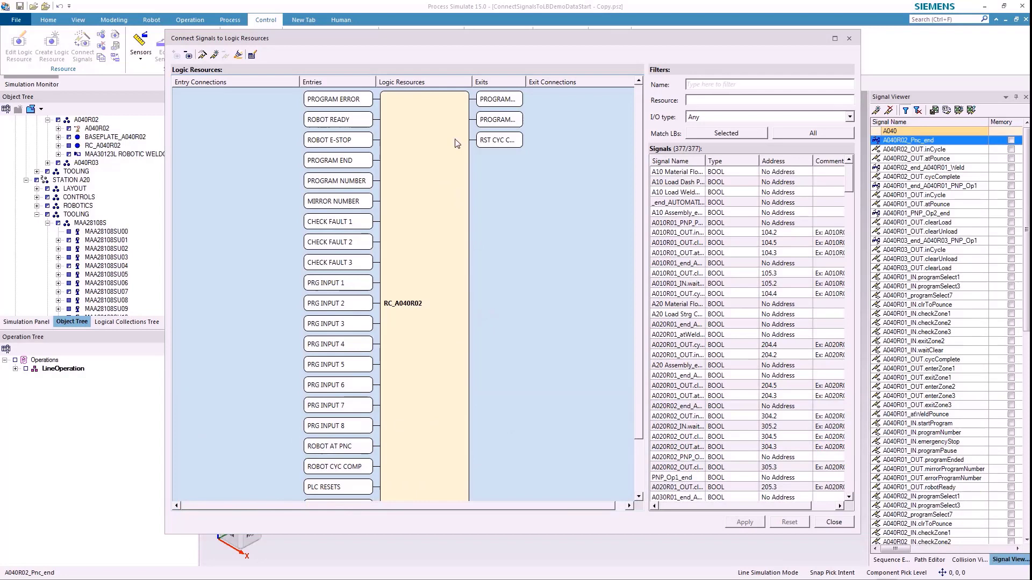
{"action": "double_click", "coordinate": [525, 82]}
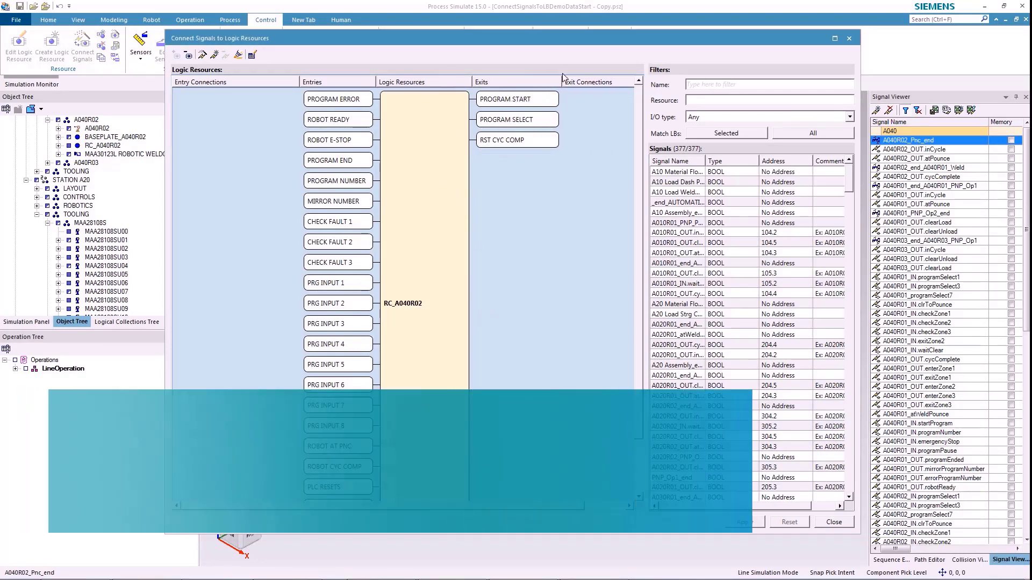
{"action": "mouse_move", "coordinate": [536, 102]}
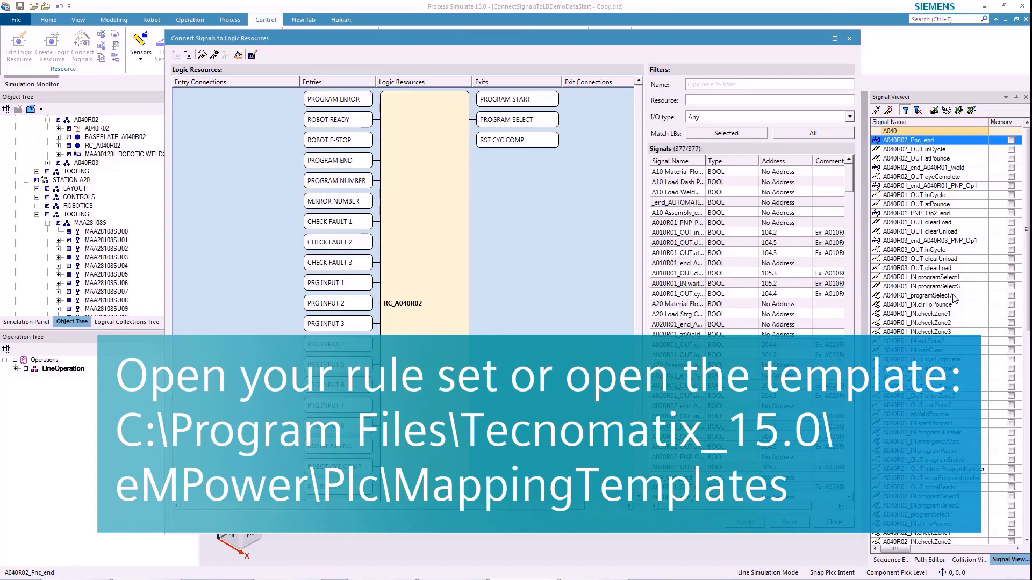
In the Excel Rules sheet, fill row 2 with A#, A#, PROGRAM START and startProgram
{"action": "key", "text": "alt+Tab"}
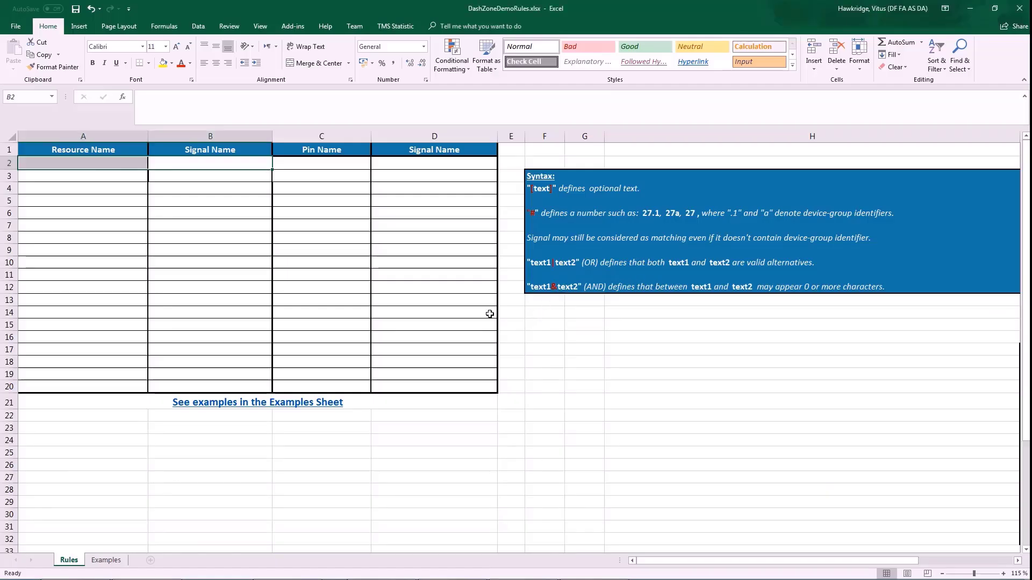
{"action": "left_click", "coordinate": [83, 187]}
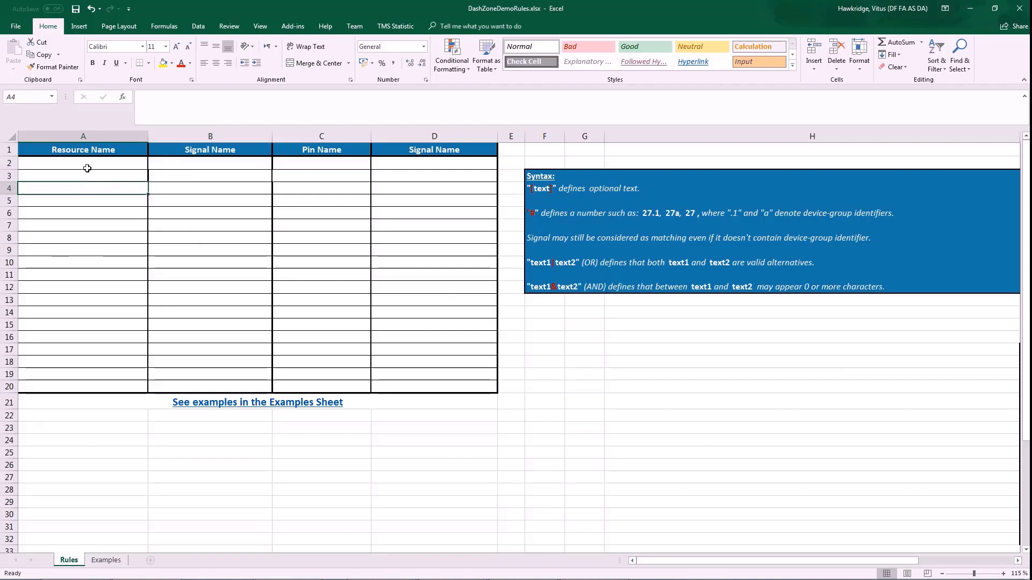
{"action": "left_click", "coordinate": [88, 163]}
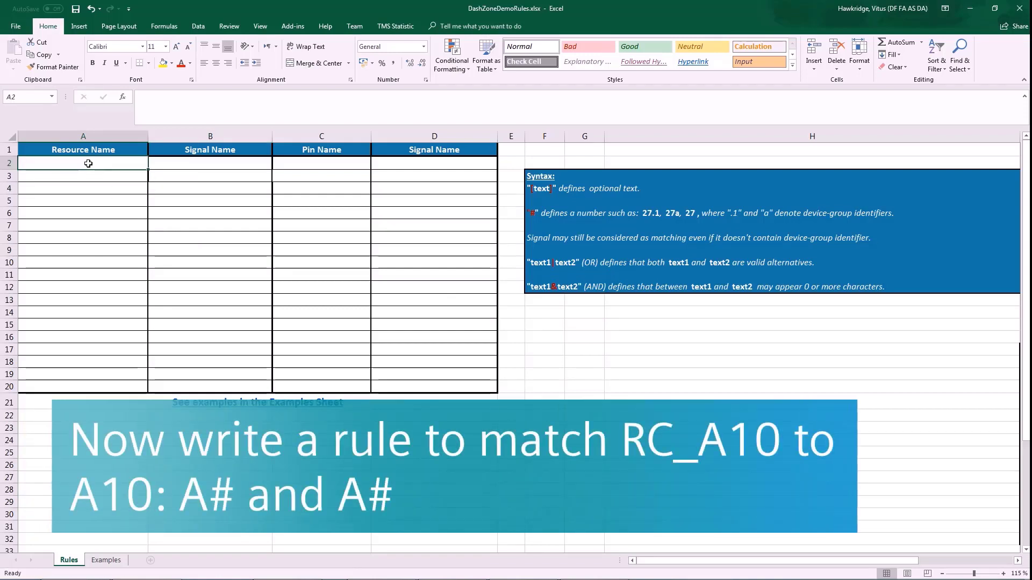
{"action": "type", "text": "A"}
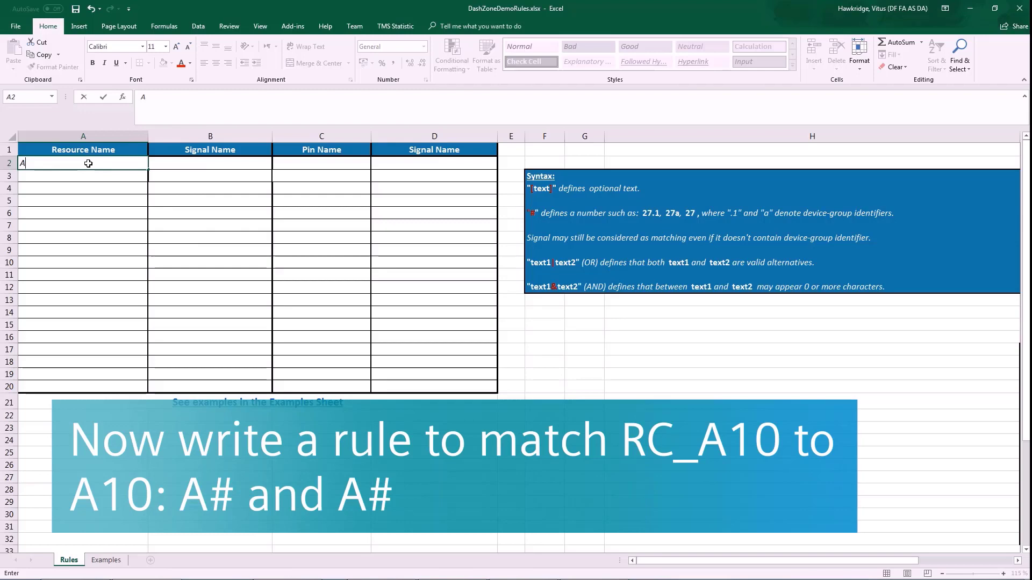
{"action": "type", "text": "#"}
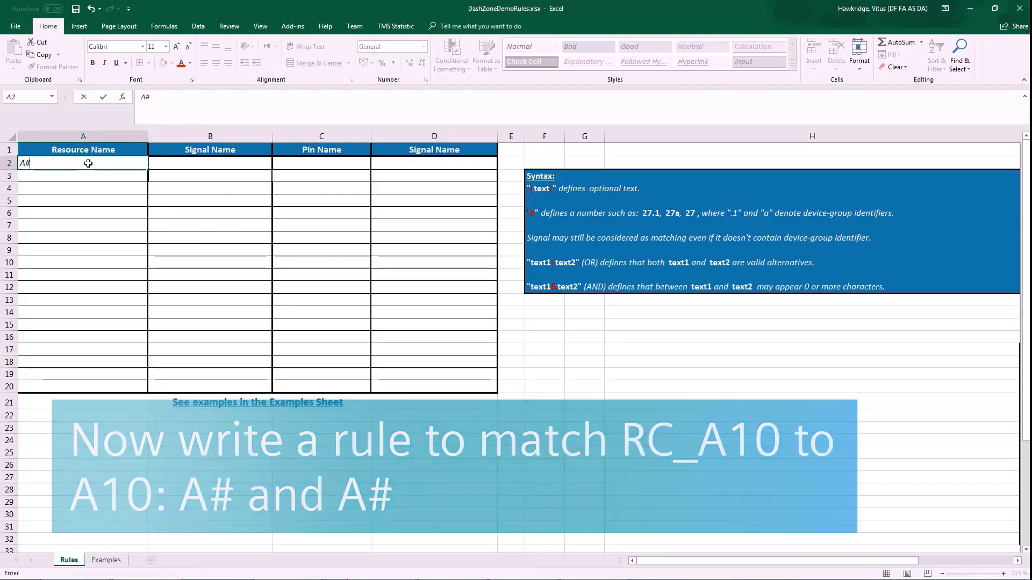
{"action": "left_click", "coordinate": [199, 160]}
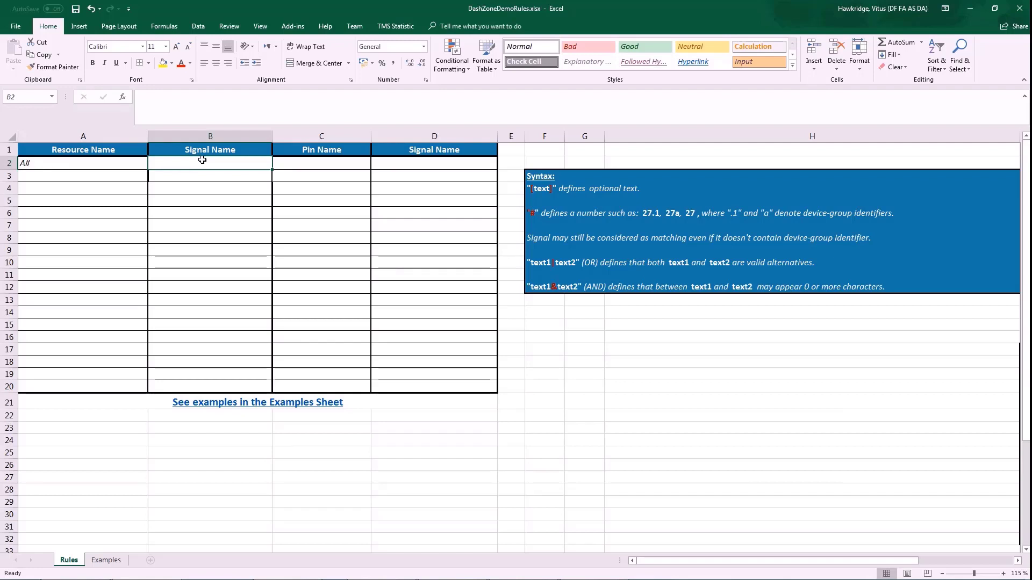
{"action": "type", "text": "A"}
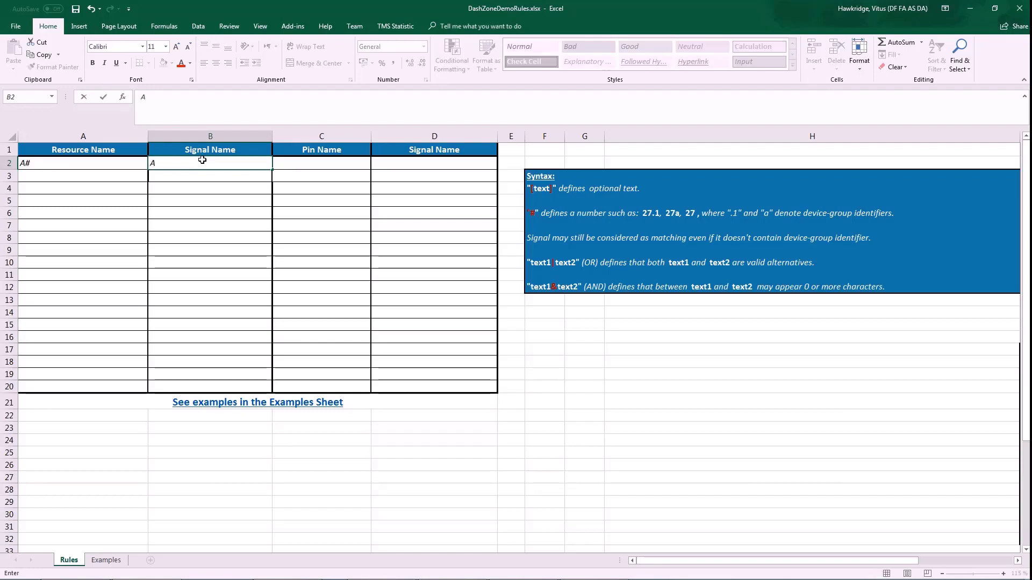
{"action": "type", "text": "#"}
{"action": "left_click", "coordinate": [362, 158]}
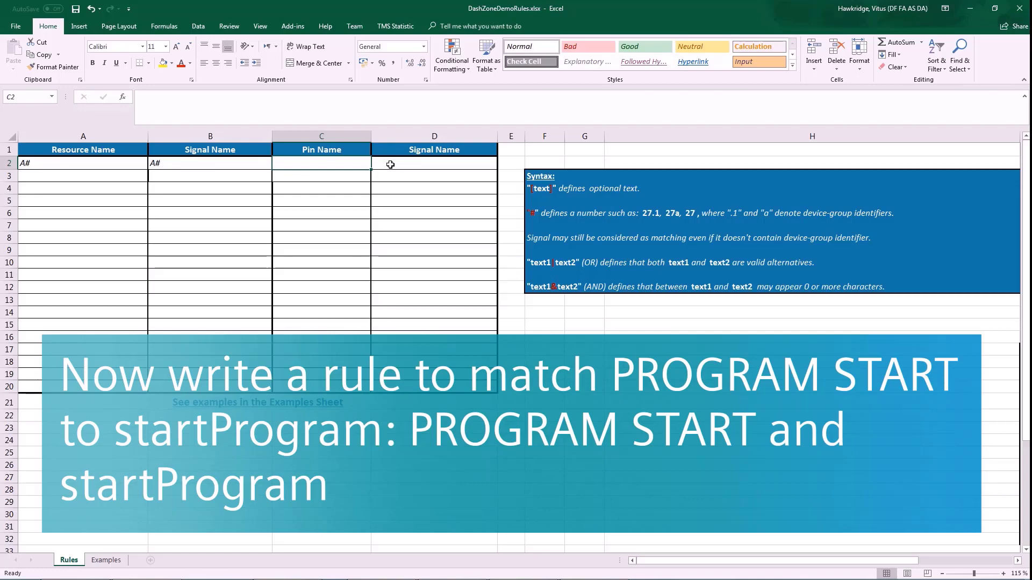
{"action": "type", "text": "PROGRAM "}
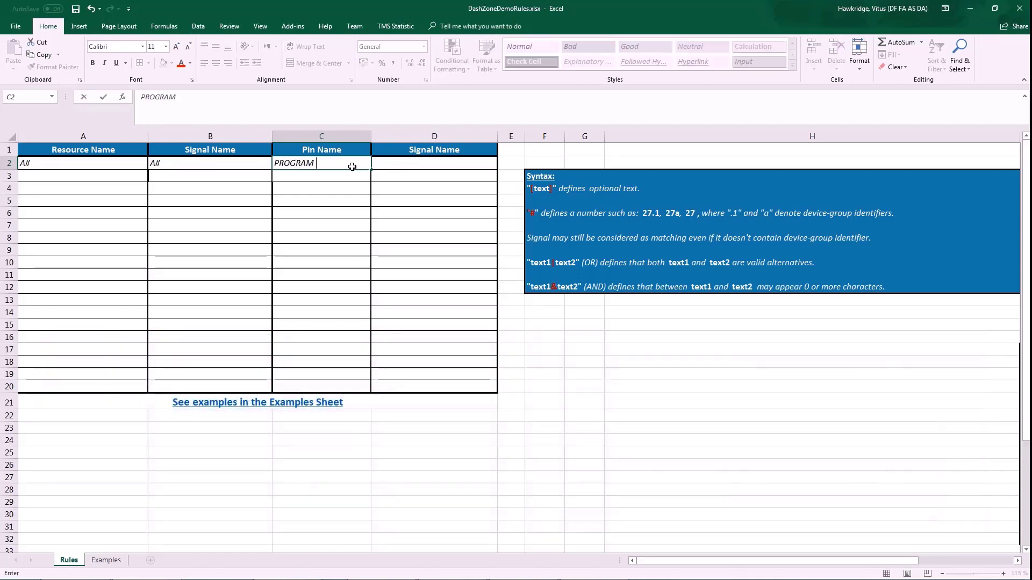
{"action": "type", "text": "START"}
{"action": "key", "text": "Tab"}
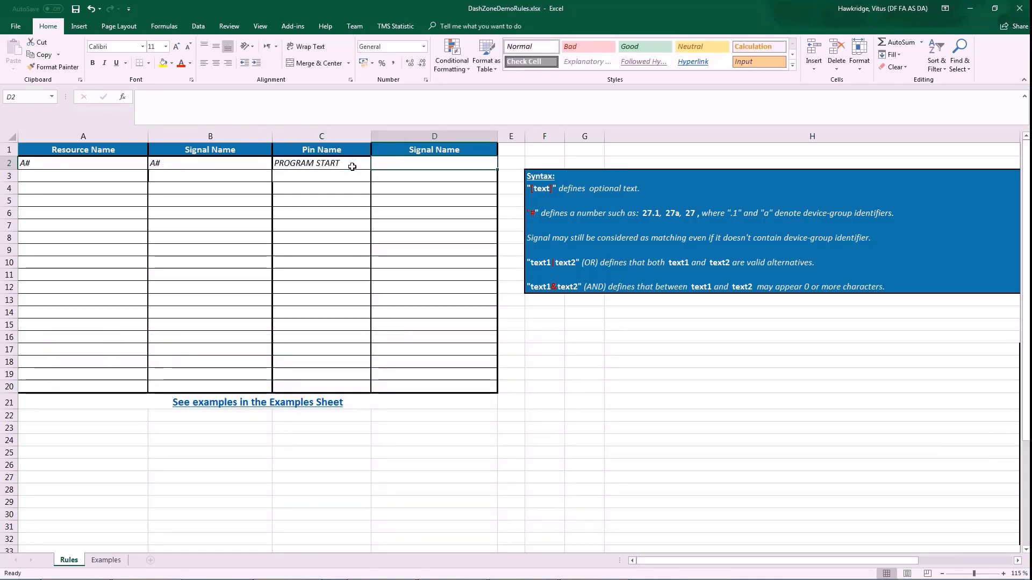
{"action": "type", "text": "star"}
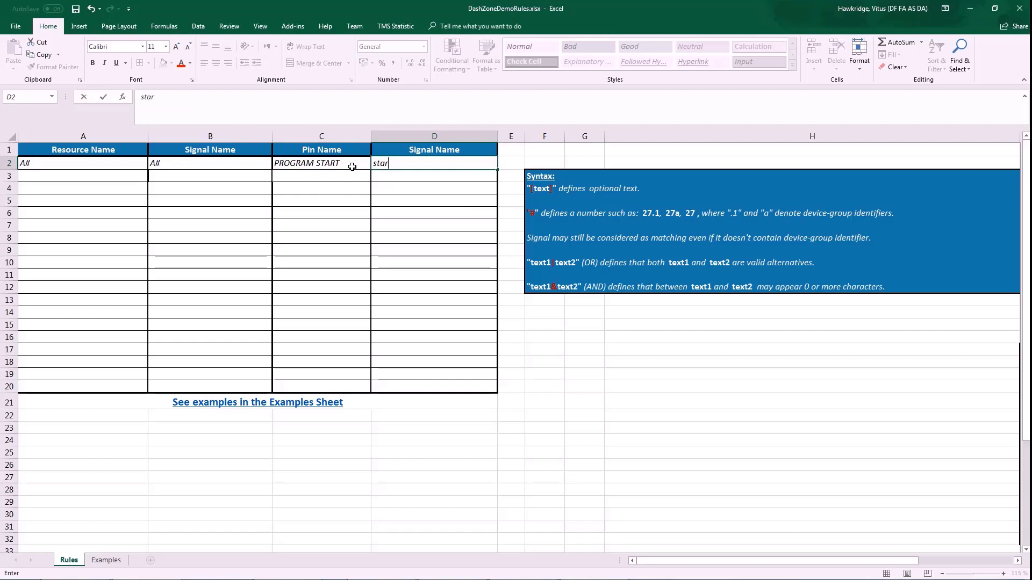
{"action": "type", "text": "tProgram"}
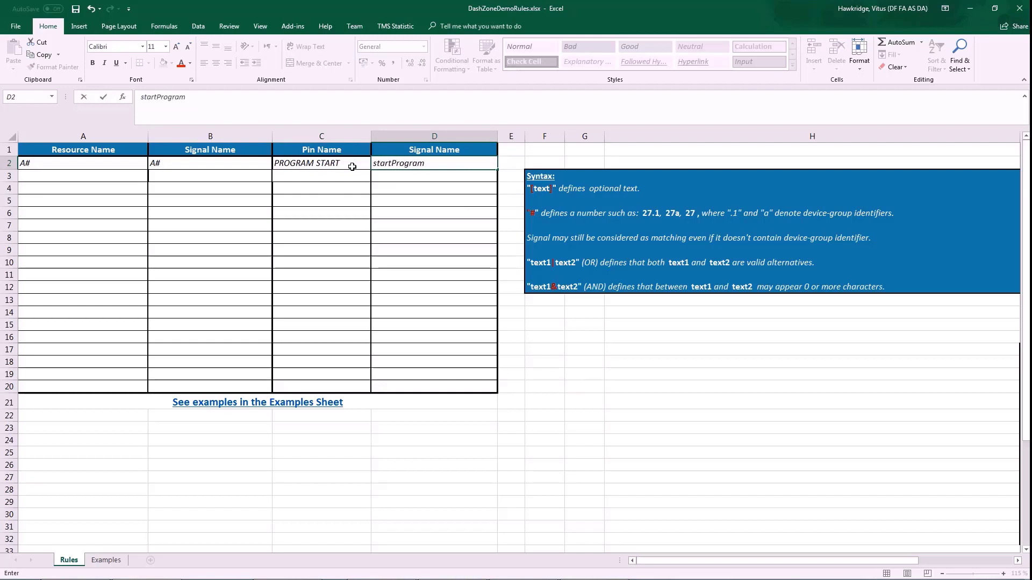
Save the rules workbook and set DashZoneDemoRules.xlsx as the Rules path in the matching settings
{"action": "left_click", "coordinate": [75, 11]}
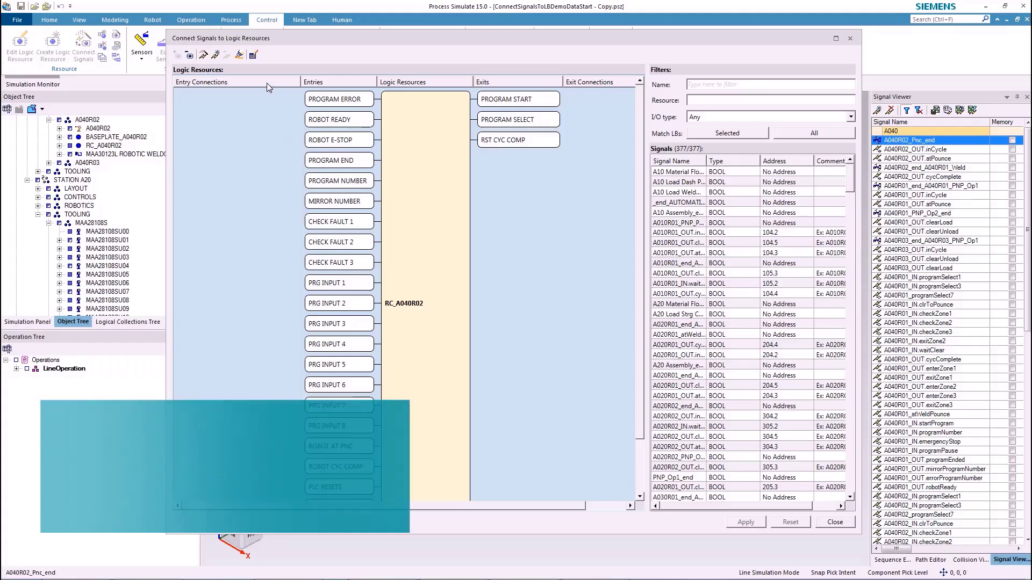
{"action": "left_click", "coordinate": [255, 57]}
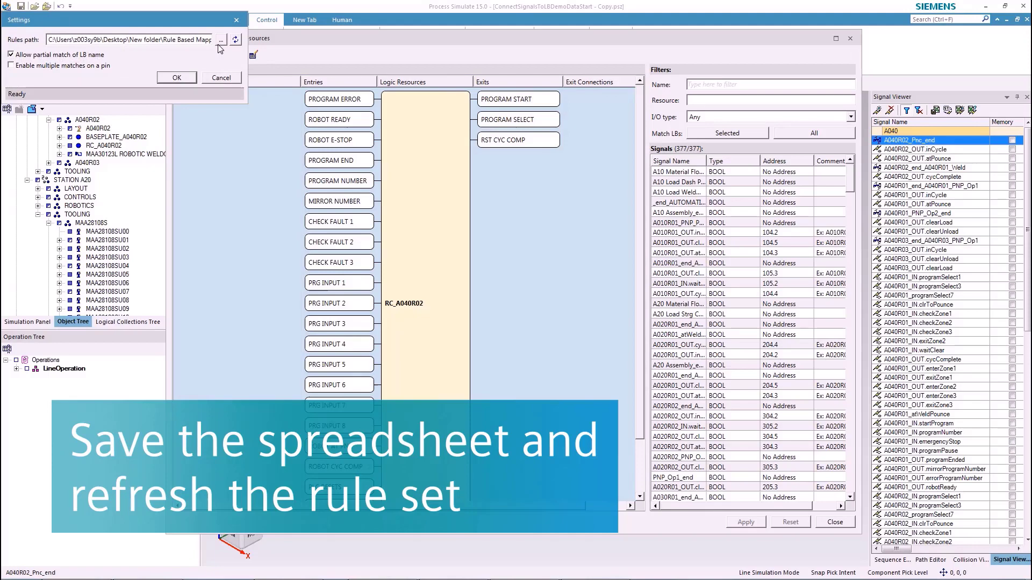
{"action": "left_click", "coordinate": [220, 41]}
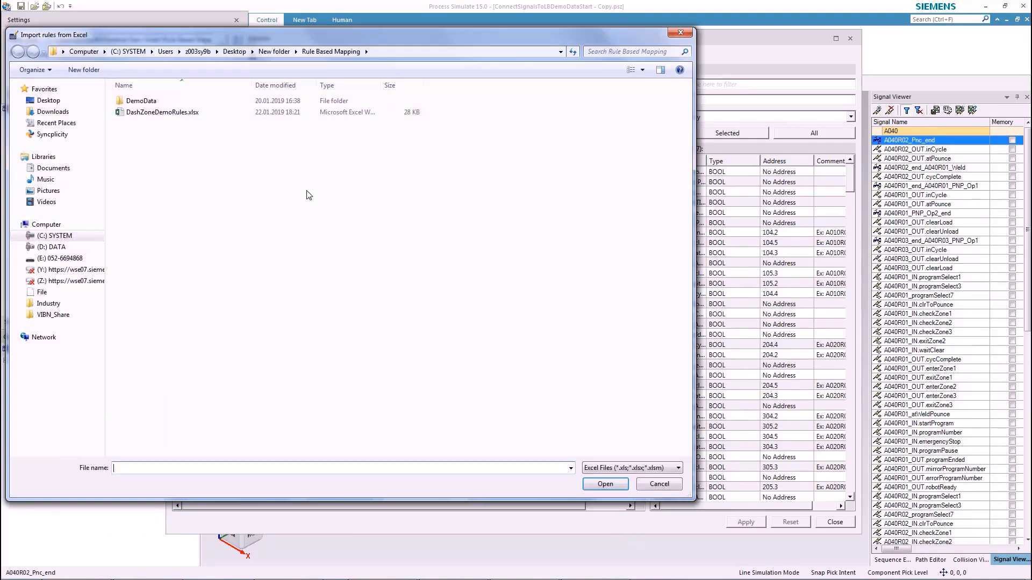
{"action": "double_click", "coordinate": [151, 113]}
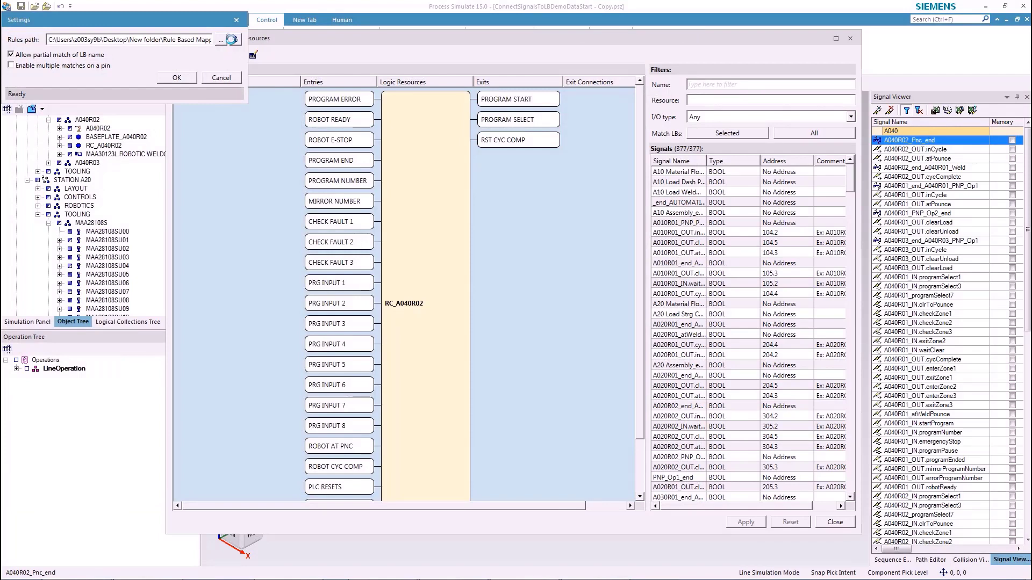
{"action": "left_click", "coordinate": [178, 79]}
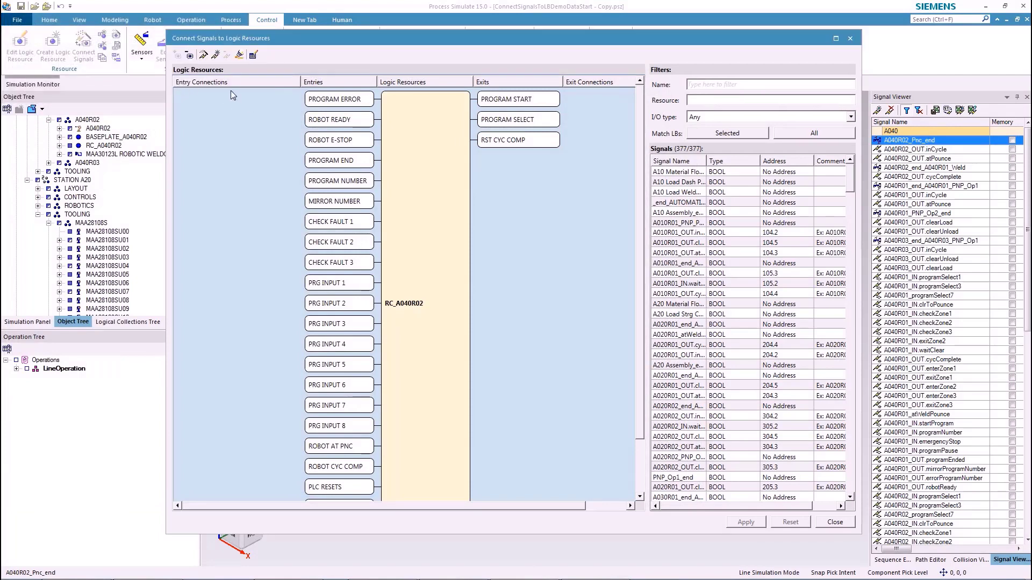
Apply rule-based matching, linking PROGRAM START to A040R01_IN.startProgram and PROGRAM ERROR to A040R01_OUT.errorProgramNumber
{"action": "left_click", "coordinate": [203, 56]}
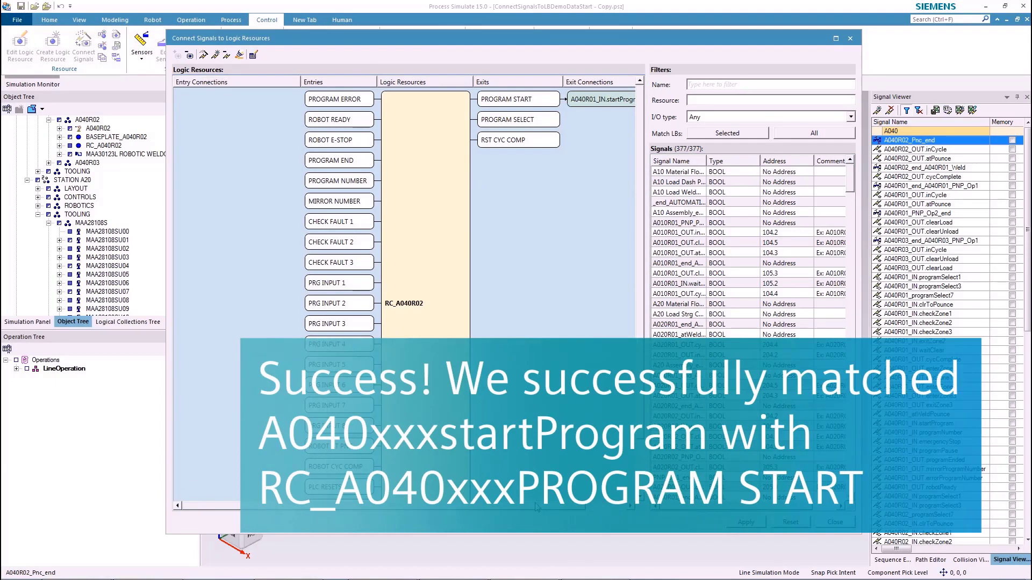
{"action": "left_click_drag", "start_coordinate": [538, 508], "coordinate": [575, 80]}
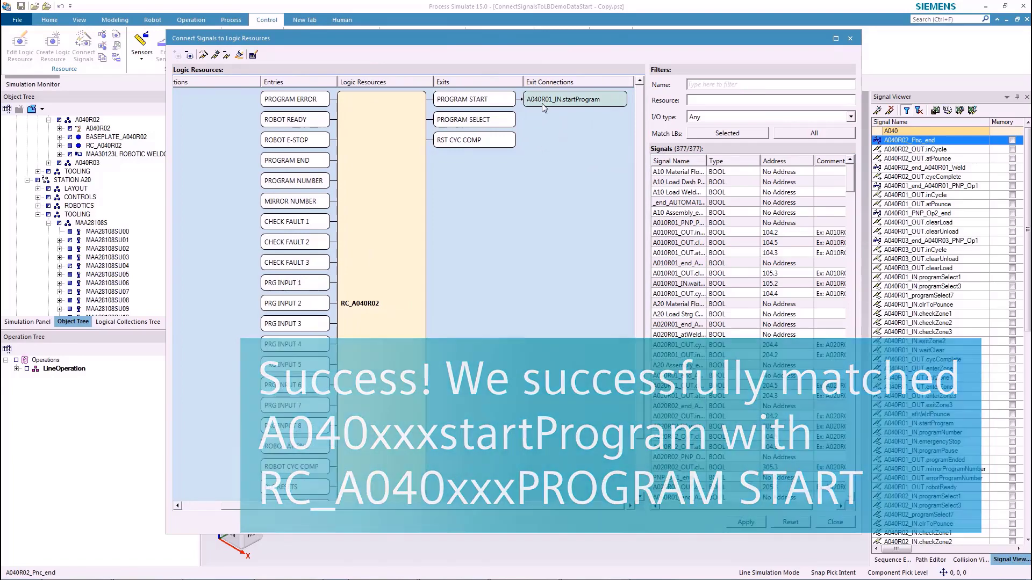
{"action": "mouse_move", "coordinate": [530, 104]}
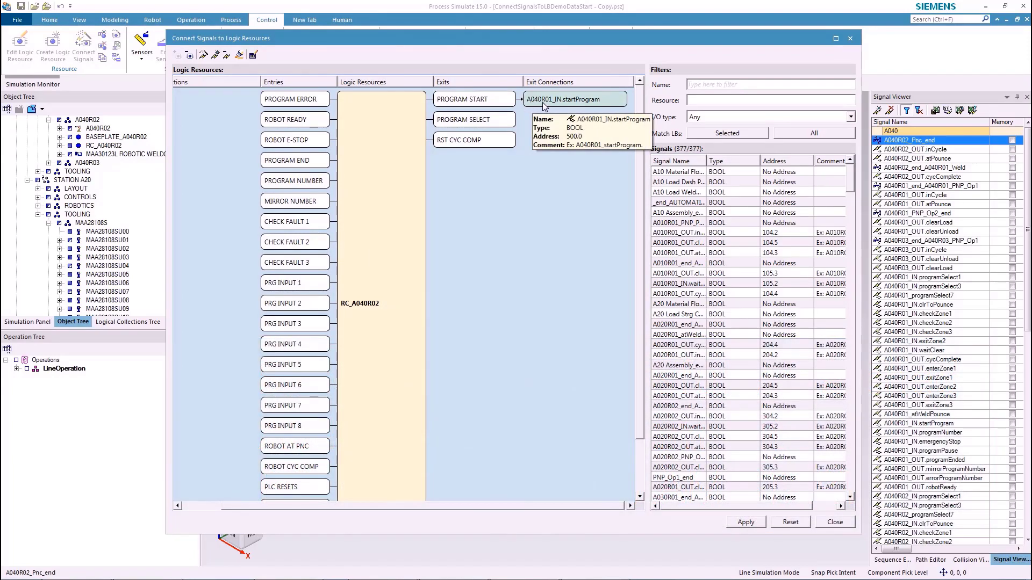
{"action": "mouse_move", "coordinate": [356, 312]}
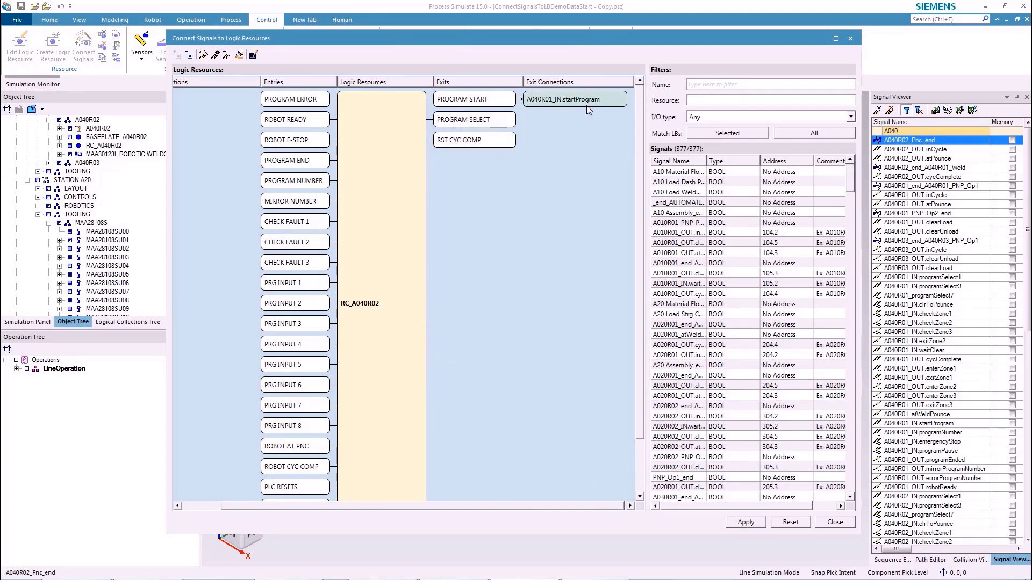
{"action": "mouse_move", "coordinate": [586, 106]}
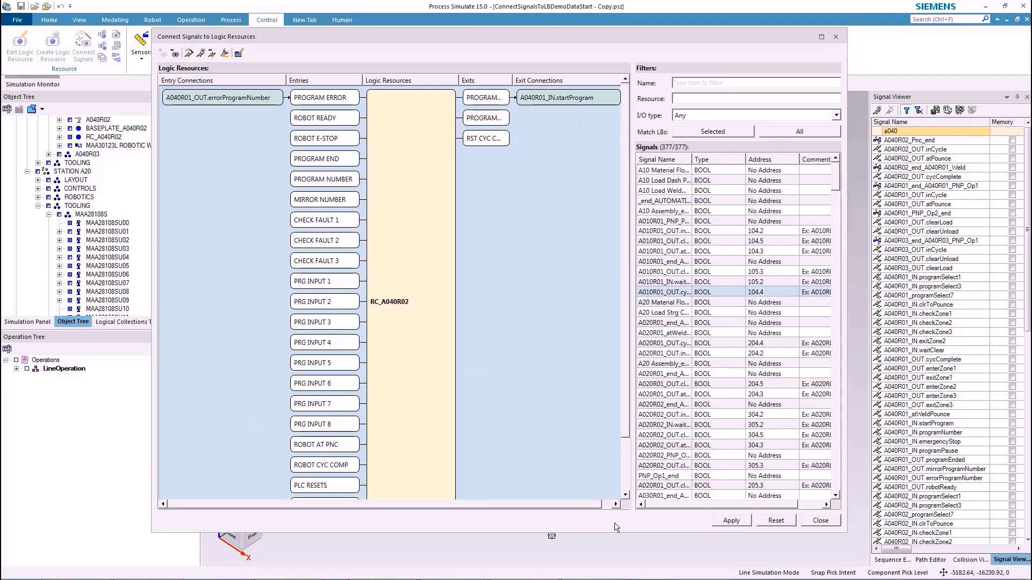
{"action": "left_click", "coordinate": [424, 347]}
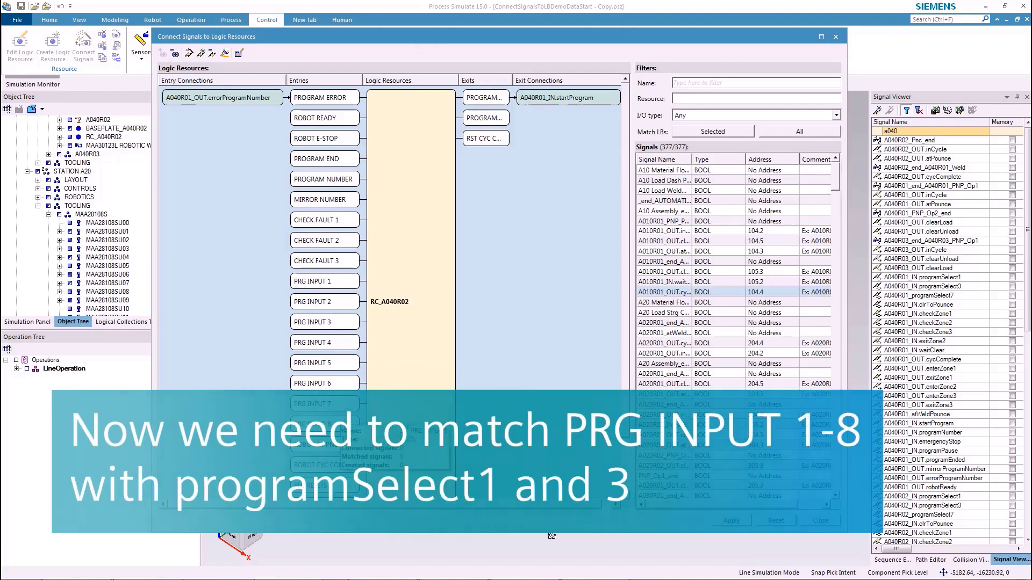
Select A040R02_IN.programSelect3 and A040R02_IN.programSelect1 together in the Signal Viewer
{"action": "left_click", "coordinate": [947, 506]}
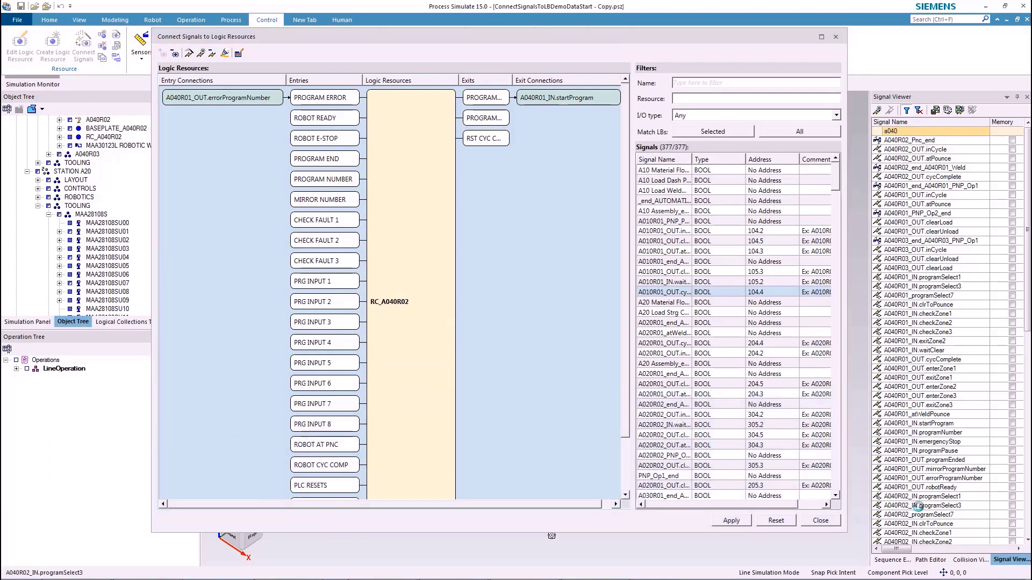
{"action": "left_click", "coordinate": [946, 496], "text": "ctrl"}
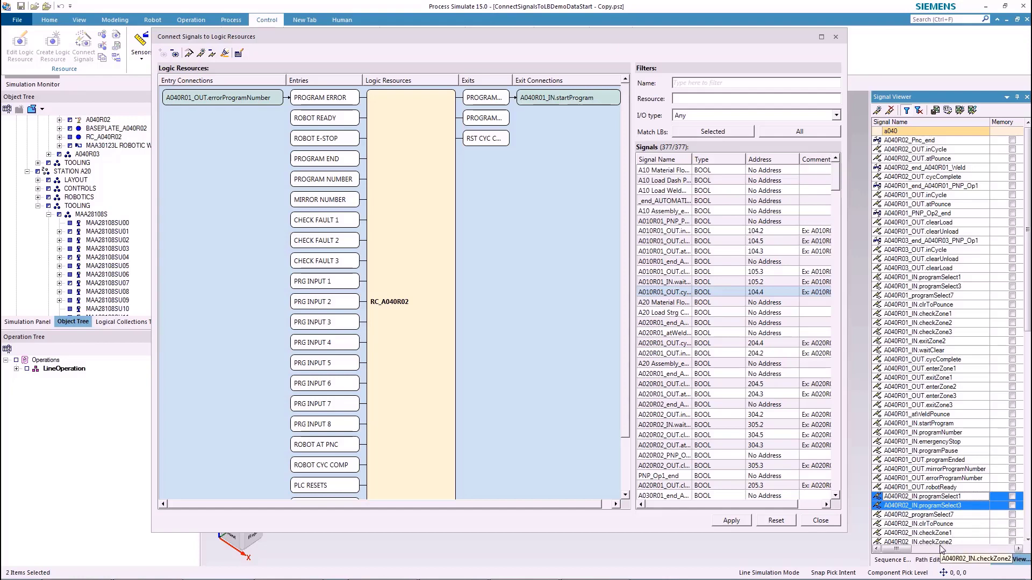
Paste the eight pin-to-signal rules into the Excel Rules sheet starting at C2
{"action": "key", "text": "alt+Tab"}
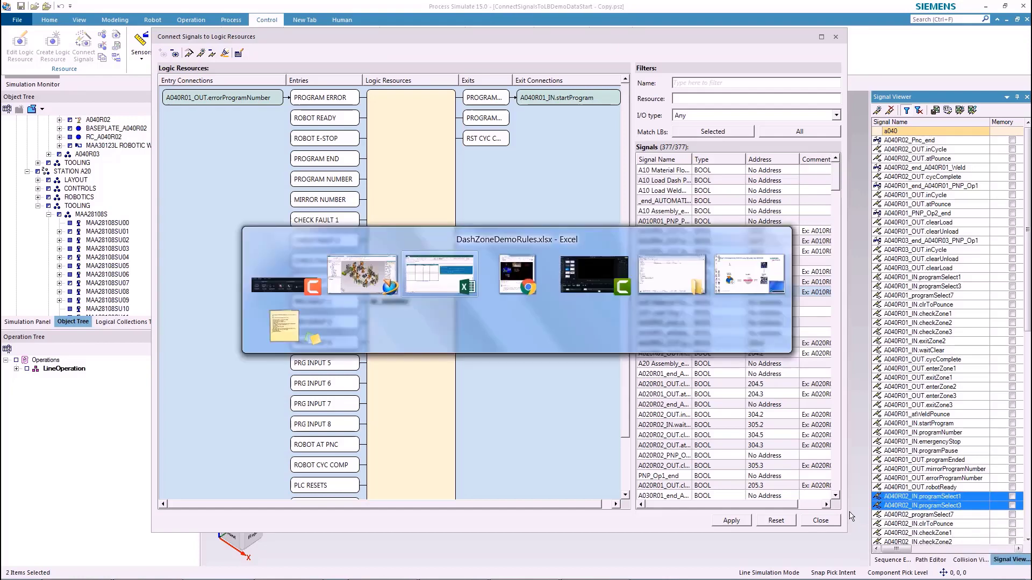
{"action": "left_click", "coordinate": [313, 165]}
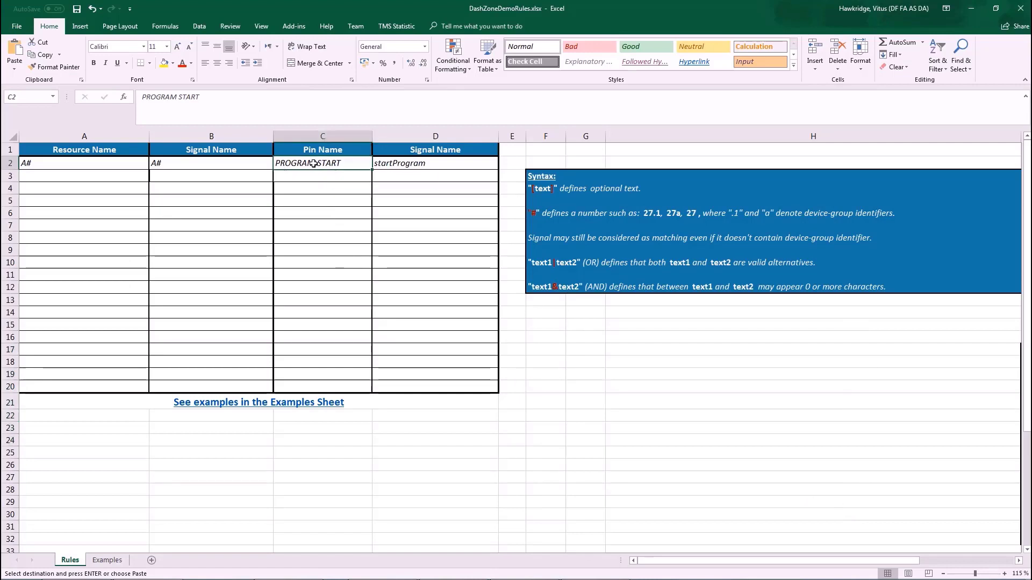
{"action": "type", "text": "PROGRAM START\tstartProgram PROGRAM SELECT\tprogramNumber RST CYC COMP\tcycComplete PROGRAM ERROR\terrorProgramNumber ROBOT READY\trobotReady PROGRAM END\tprogramEnded PROGRAM NUMBER\tprogramNumber MIRROR NUMBER\tmirrorProgramNumber"}
{"action": "left_click", "coordinate": [432, 275]}
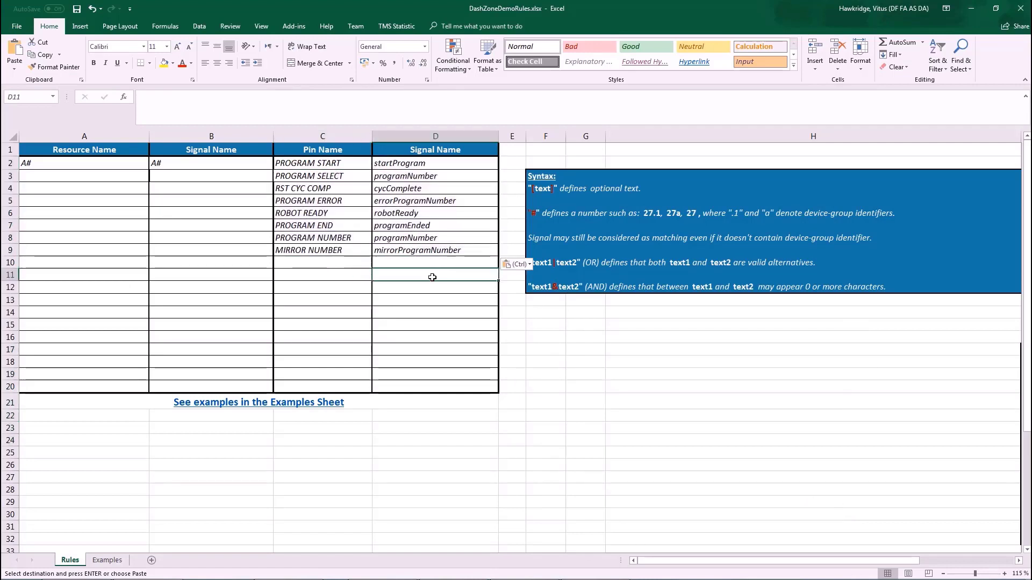
Add a rule matching PRG INPUT # to programSelect# in row 10, save the workbook, and return to Process Simulate
{"action": "left_click", "coordinate": [359, 264]}
{"action": "type", "text": "PRG "}
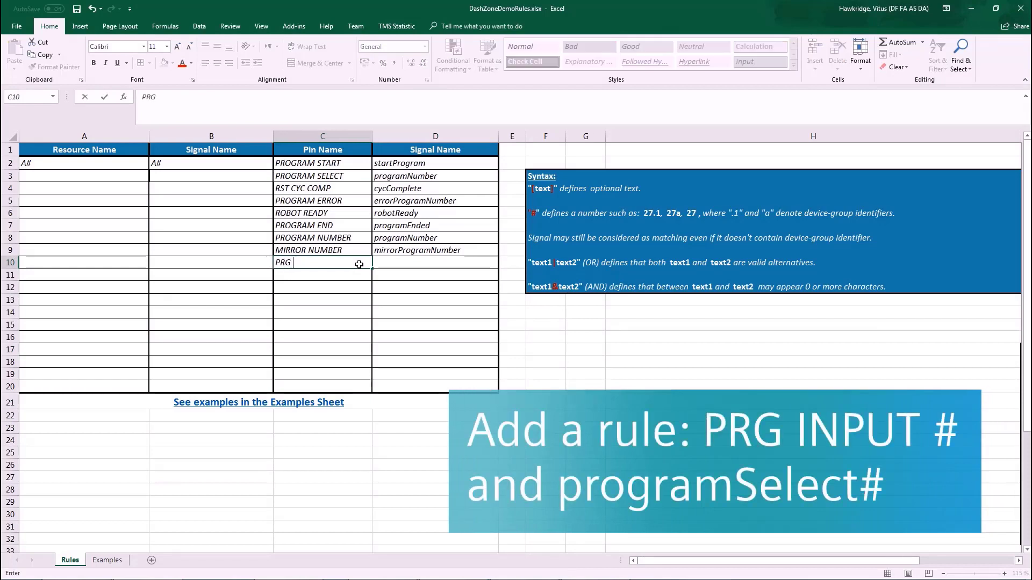
{"action": "type", "text": "INPUT"}
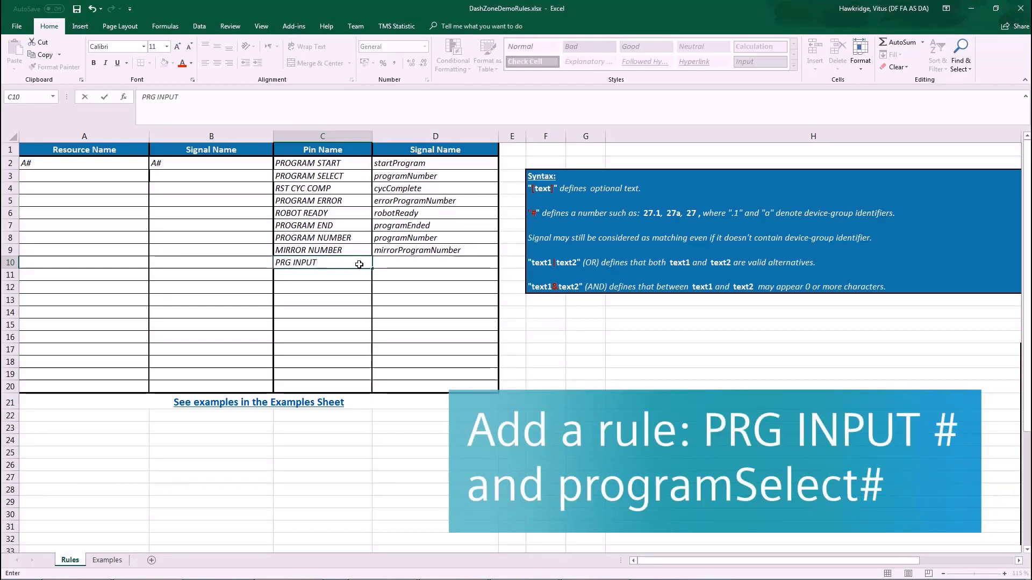
{"action": "type", "text": " #"}
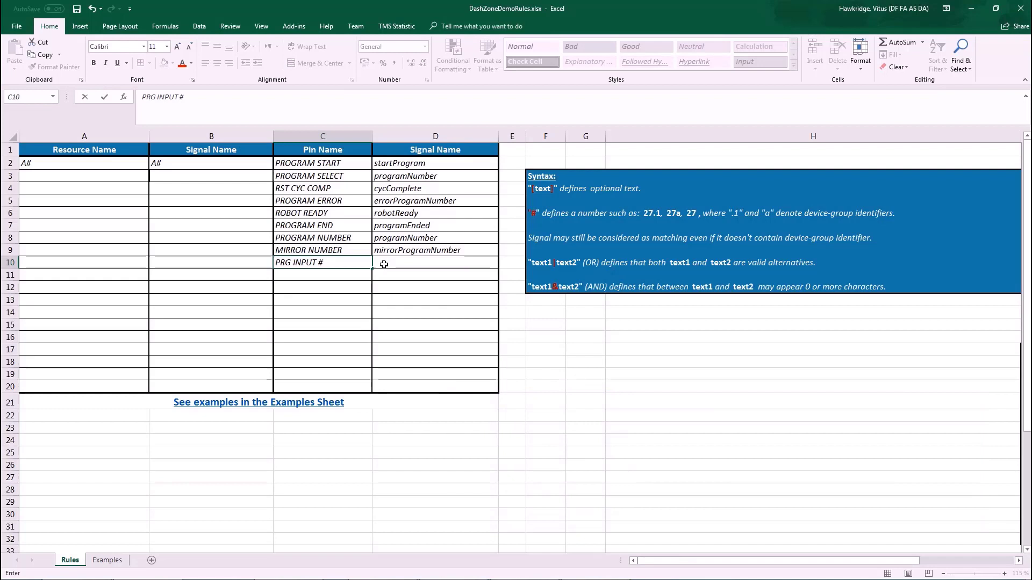
{"action": "left_click", "coordinate": [406, 269]}
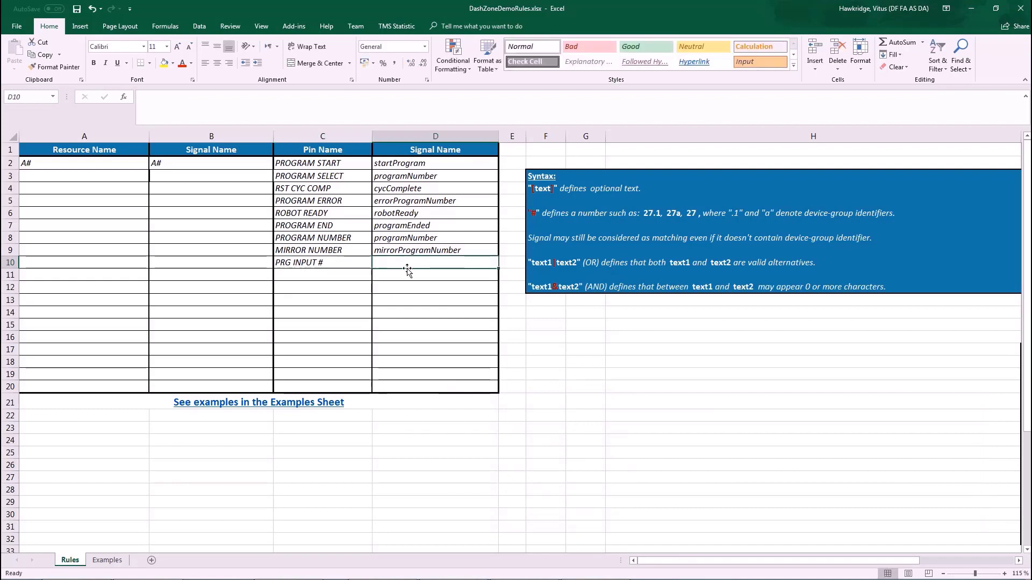
{"action": "type", "text": "programSelec"}
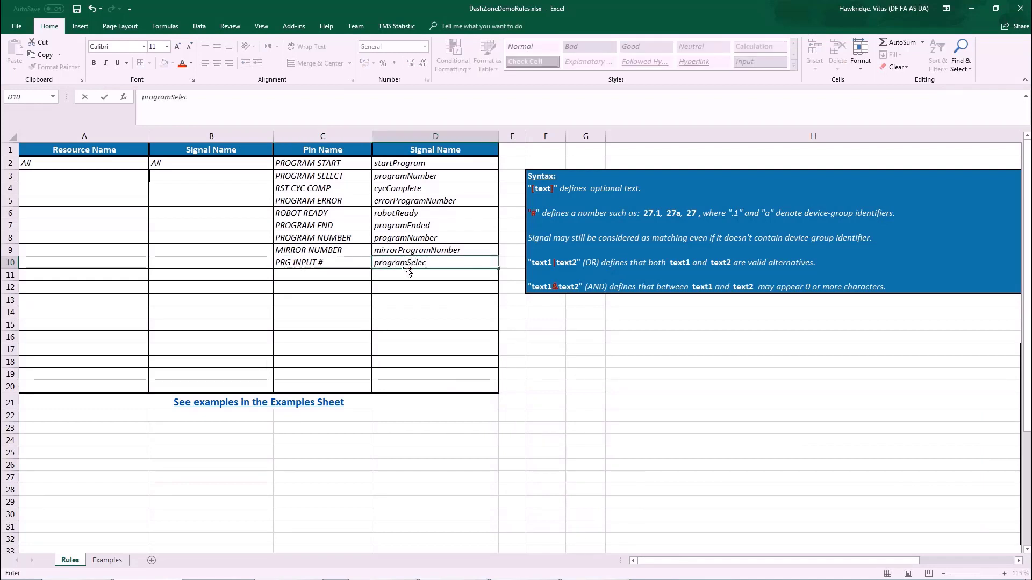
{"action": "type", "text": "t#"}
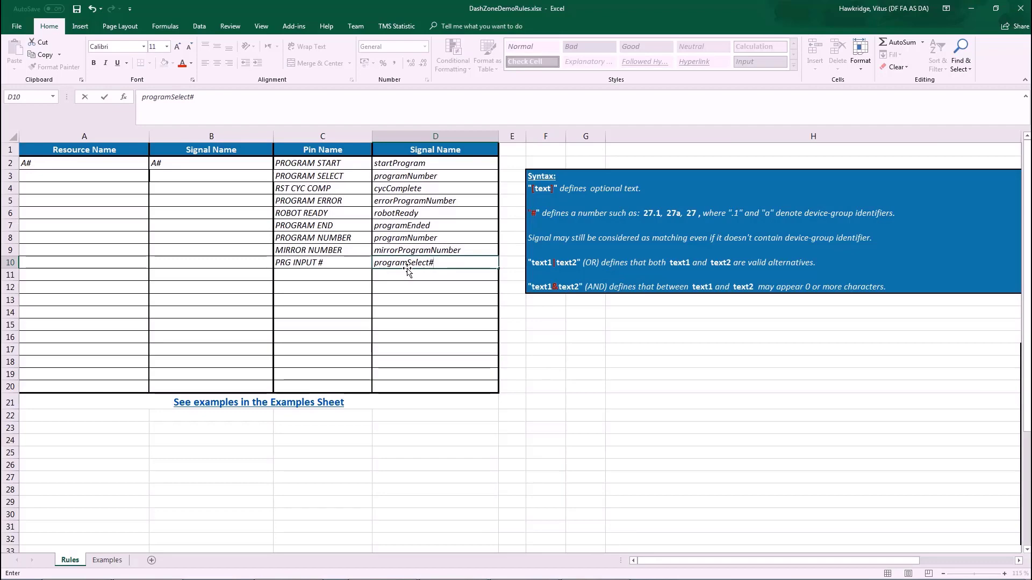
{"action": "key", "text": "Return"}
{"action": "left_click", "coordinate": [446, 288]}
{"action": "key", "text": "ctrl+s"}
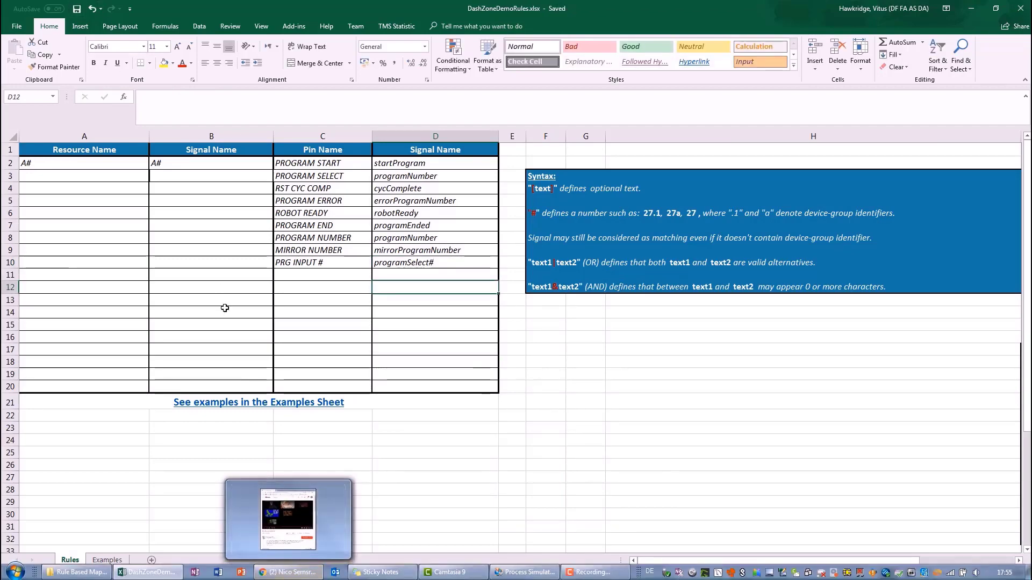
{"action": "key", "text": "alt+Tab"}
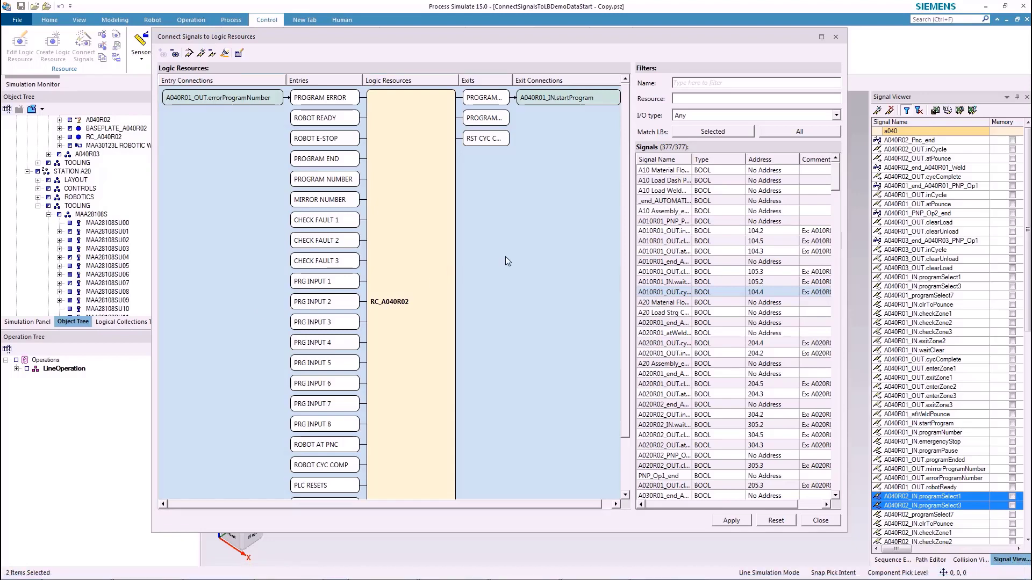
Reload the saved Excel rules and match all logic resources, linking RC_A040R02 pins such as PRG INPUT 1, 3 to programSelect1, 3
{"action": "left_click", "coordinate": [239, 52]}
{"action": "left_click", "coordinate": [235, 40]}
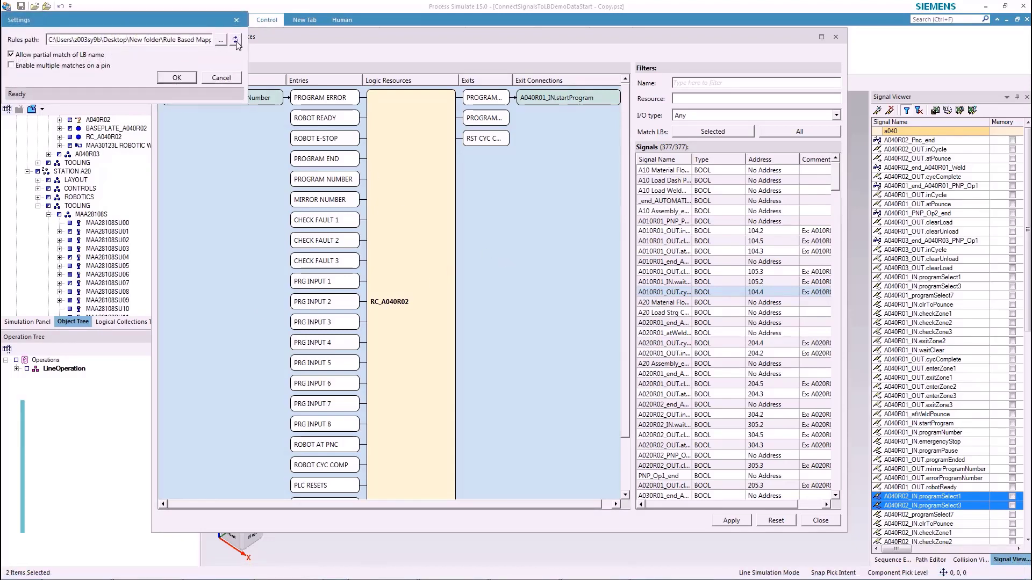
{"action": "left_click", "coordinate": [178, 78]}
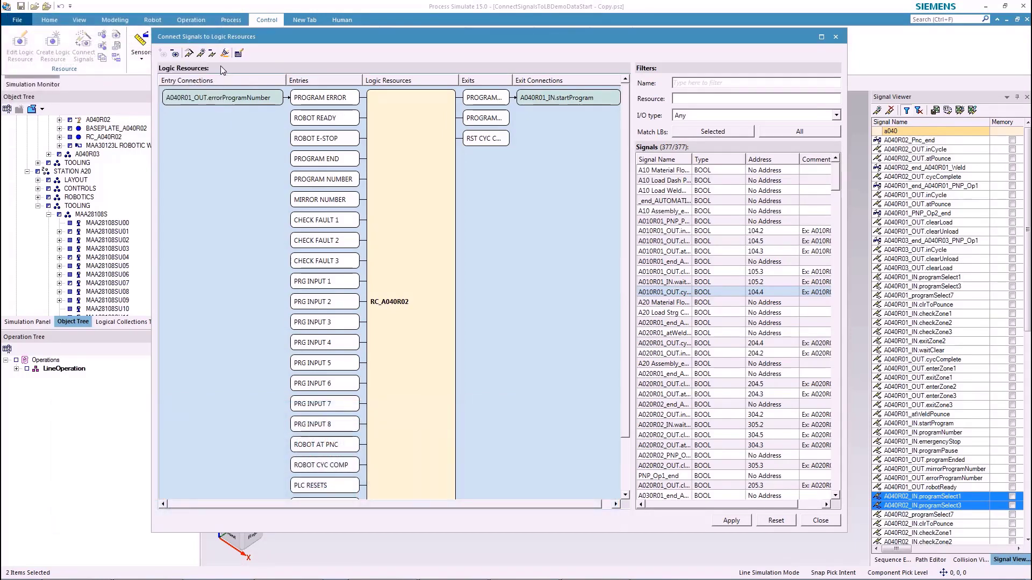
{"action": "left_click", "coordinate": [189, 53]}
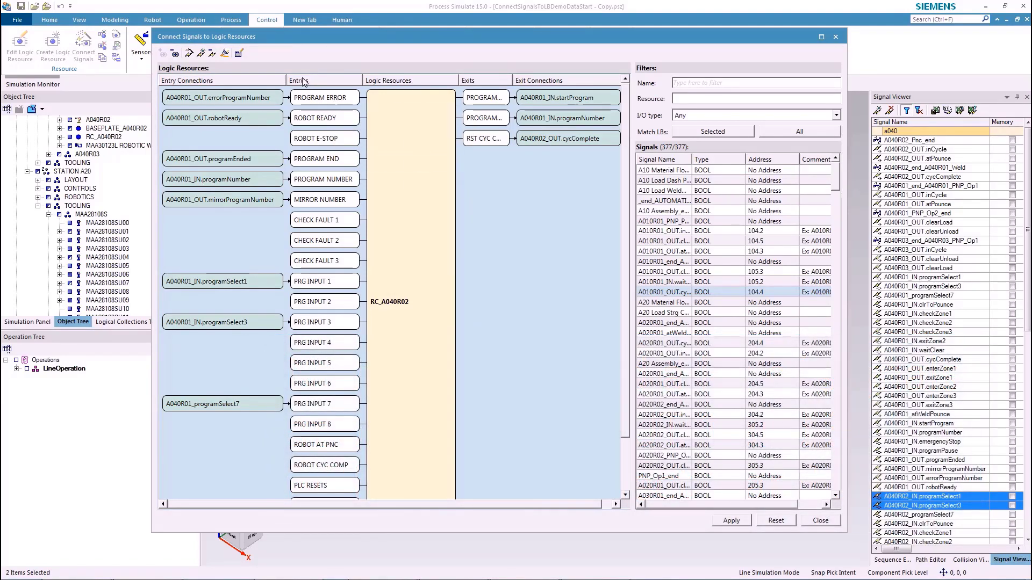
Add all 209 devices in the cell to the signal connection list
{"action": "left_click_drag", "start_coordinate": [288, 37], "coordinate": [766, 33]}
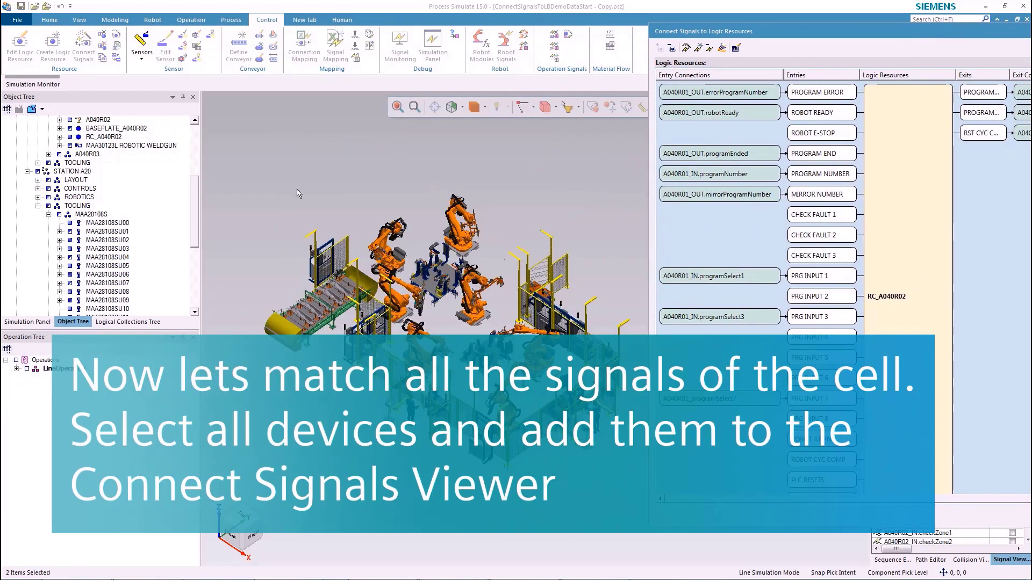
{"action": "left_click_drag", "start_coordinate": [280, 155], "coordinate": [629, 461]}
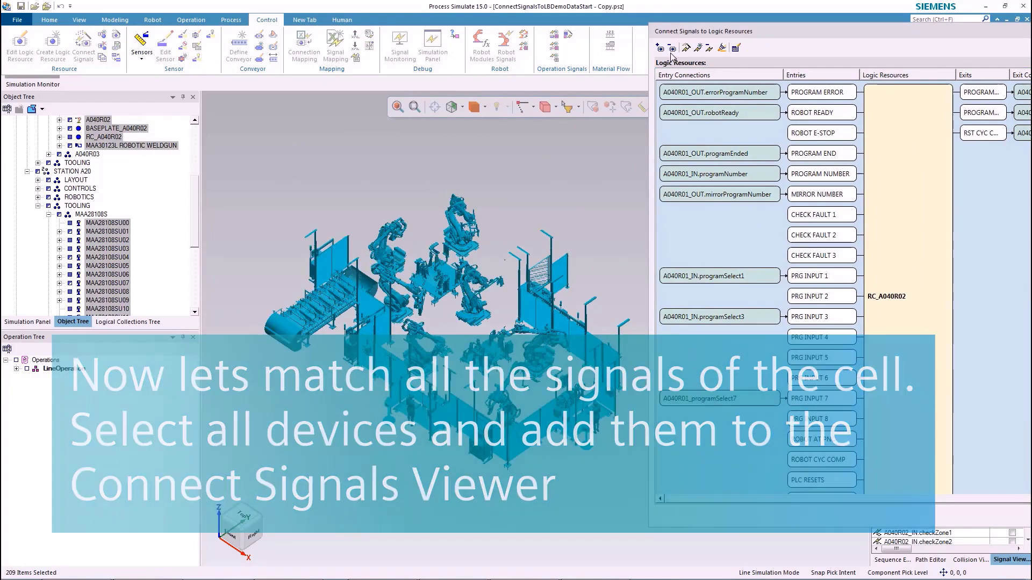
{"action": "left_click", "coordinate": [734, 34]}
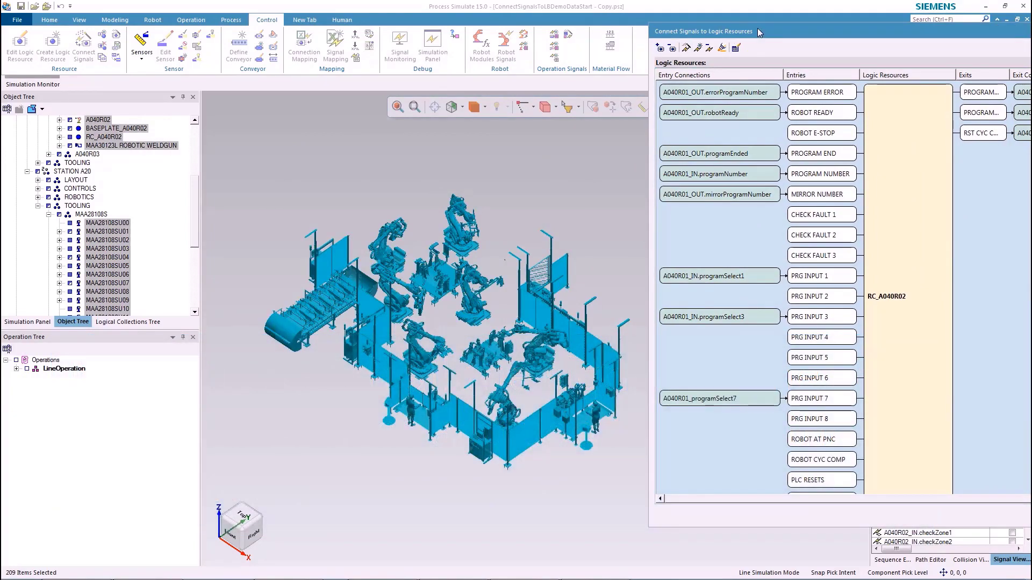
{"action": "left_click_drag", "start_coordinate": [759, 33], "coordinate": [275, 33]}
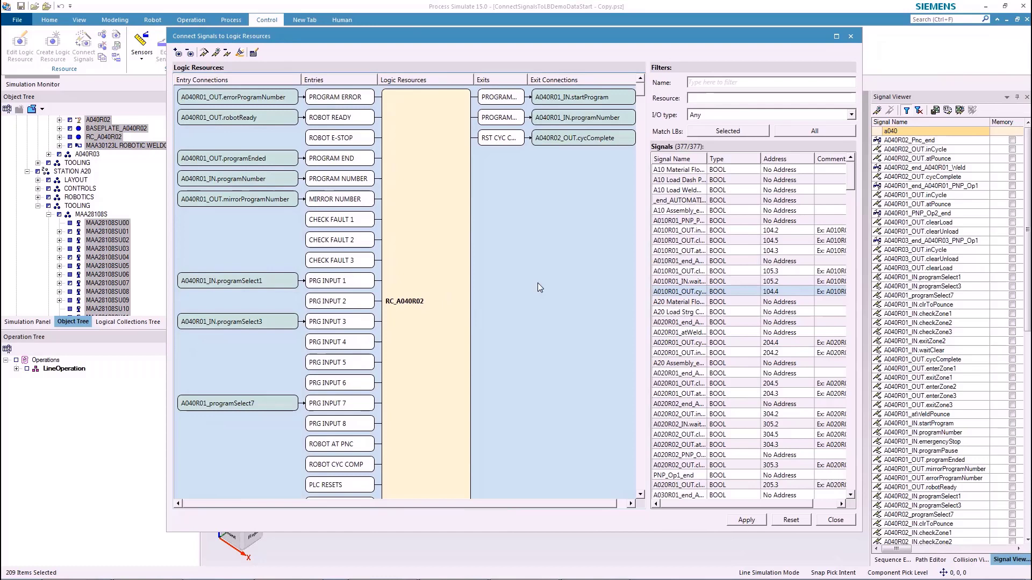
Match signals for the listed resources, note the unmatched A10 OPERATOR RUN BAR, and switch to Excel
{"action": "left_click_drag", "start_coordinate": [640, 93], "coordinate": [643, 139]}
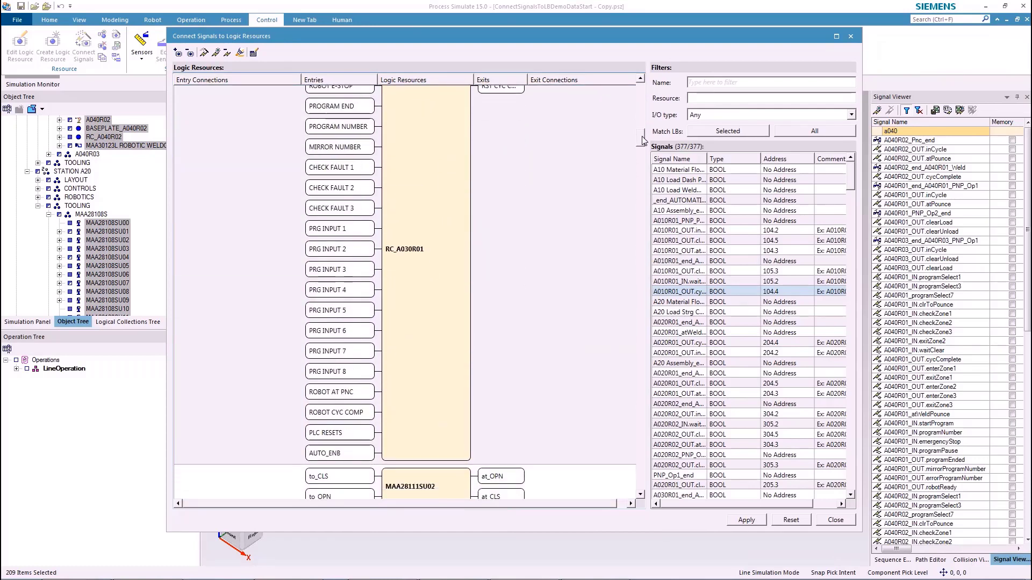
{"action": "scroll", "coordinate": [411, 105], "scroll_direction": "up", "scroll_amount": 5}
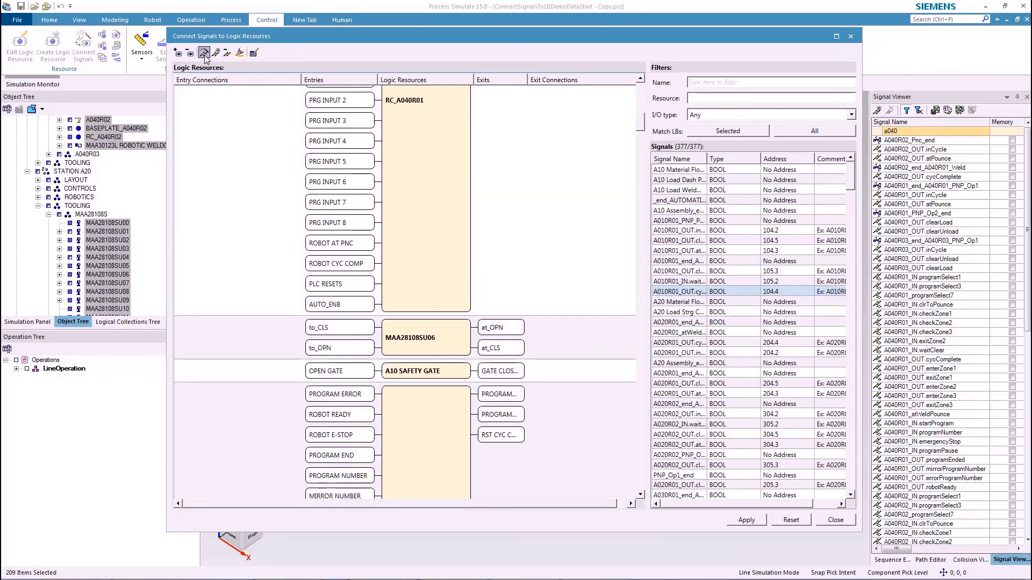
{"action": "left_click", "coordinate": [204, 53]}
{"action": "scroll", "coordinate": [374, 280], "scroll_direction": "down", "scroll_amount": 3}
{"action": "scroll", "coordinate": [373, 281], "scroll_direction": "down", "scroll_amount": 3}
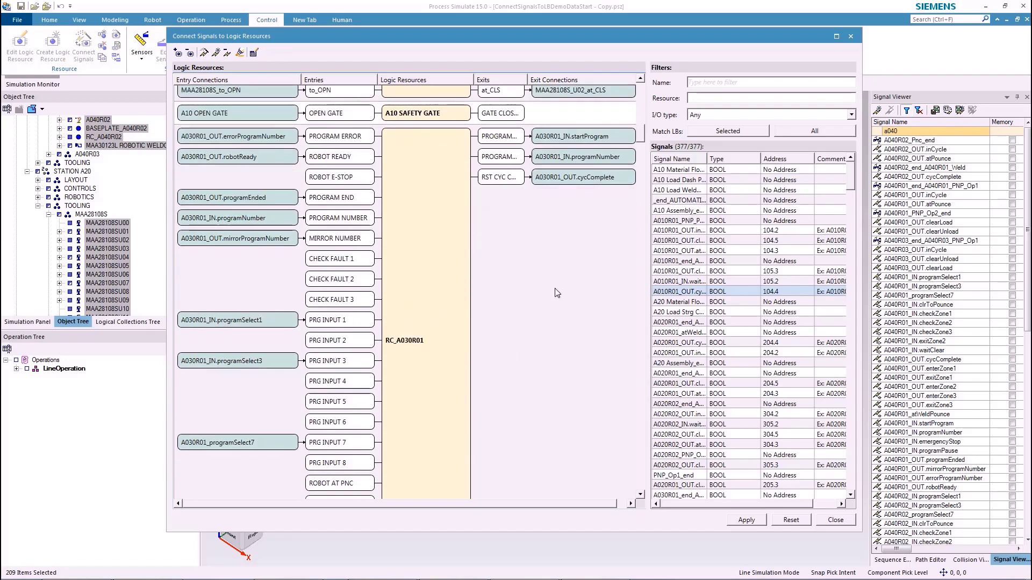
{"action": "left_click_drag", "start_coordinate": [638, 141], "coordinate": [644, 250]}
{"action": "scroll", "coordinate": [445, 266], "scroll_direction": "up", "scroll_amount": 5}
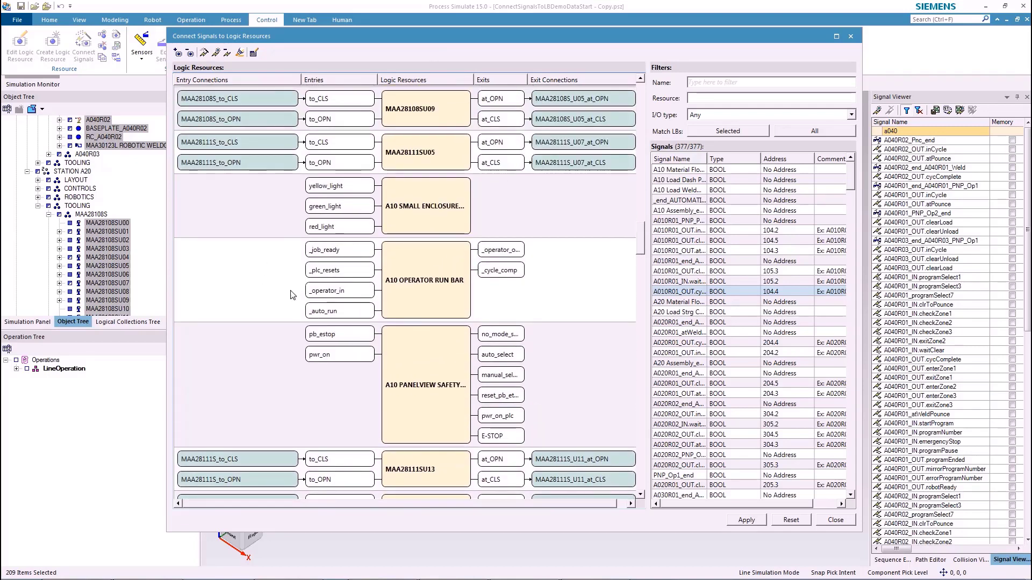
{"action": "left_click", "coordinate": [293, 276]}
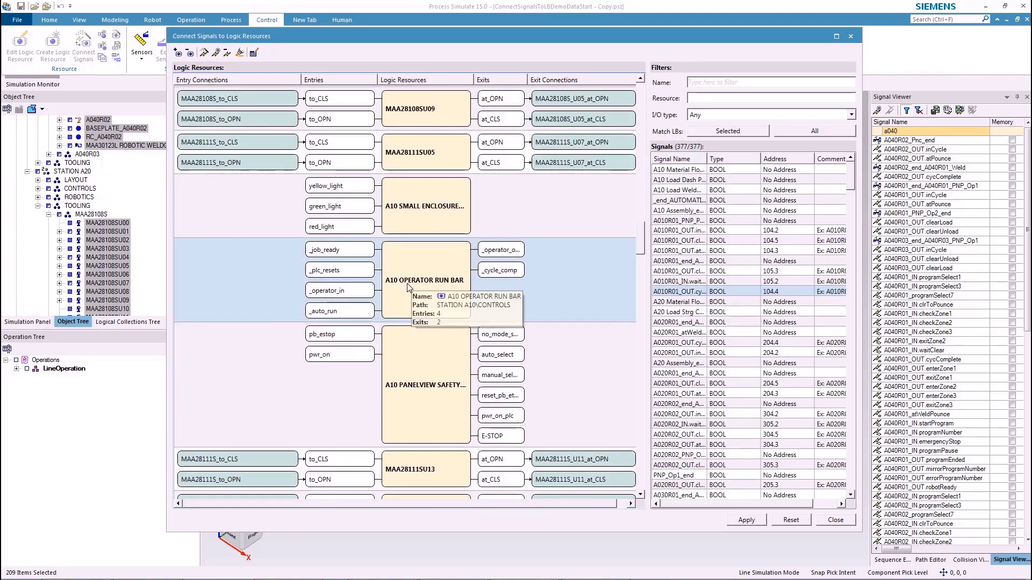
{"action": "key", "text": "alt+Tab"}
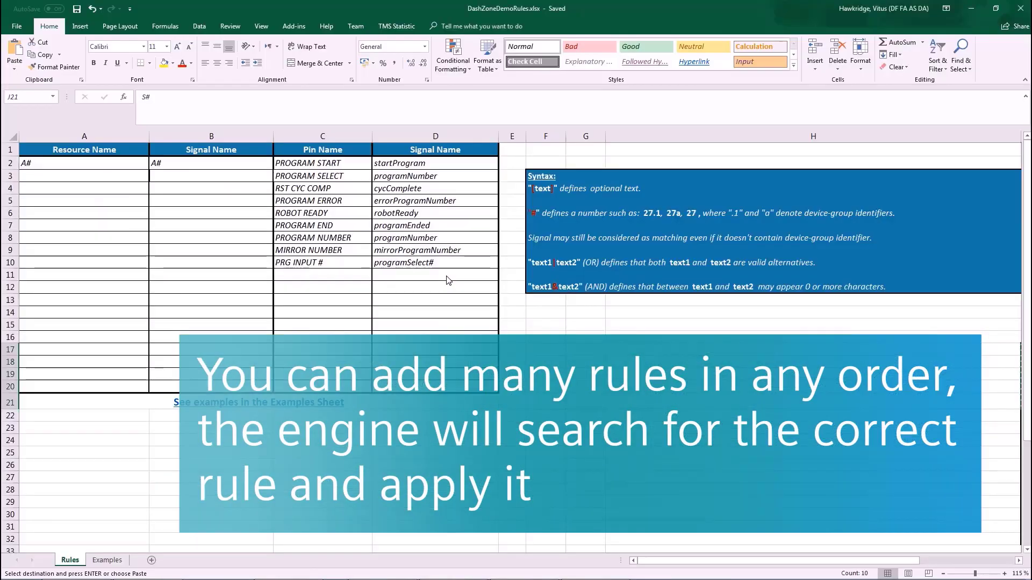
Paste the resource rules A#, R#, SU#, MAA# and S# into A2:B6
{"action": "left_click", "coordinate": [95, 166]}
{"action": "type", "text": "A#\tA# R#\tR# SU#\tSU# MAA#\tMAA# S#\tS#"}
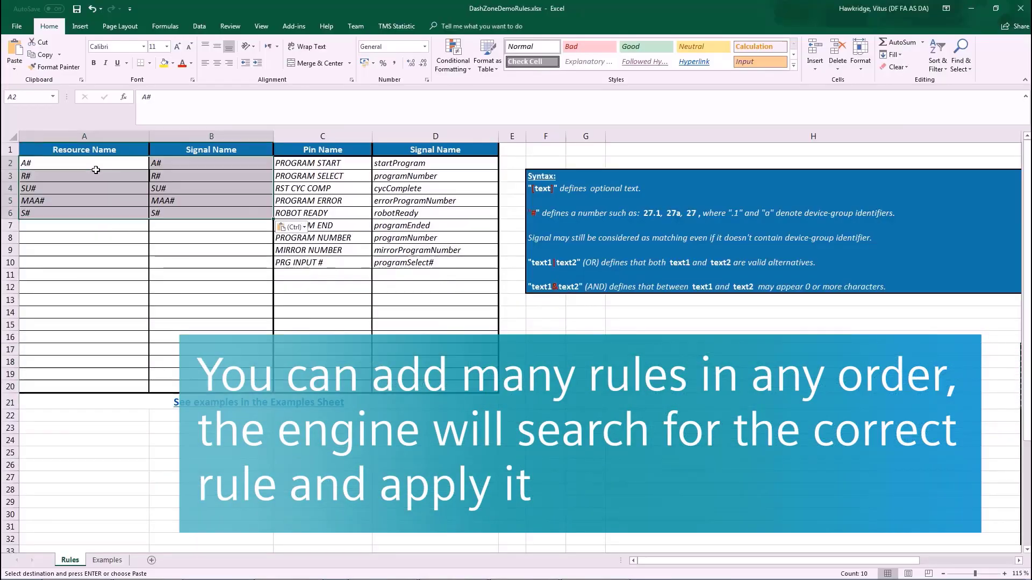
{"action": "left_click", "coordinate": [227, 262]}
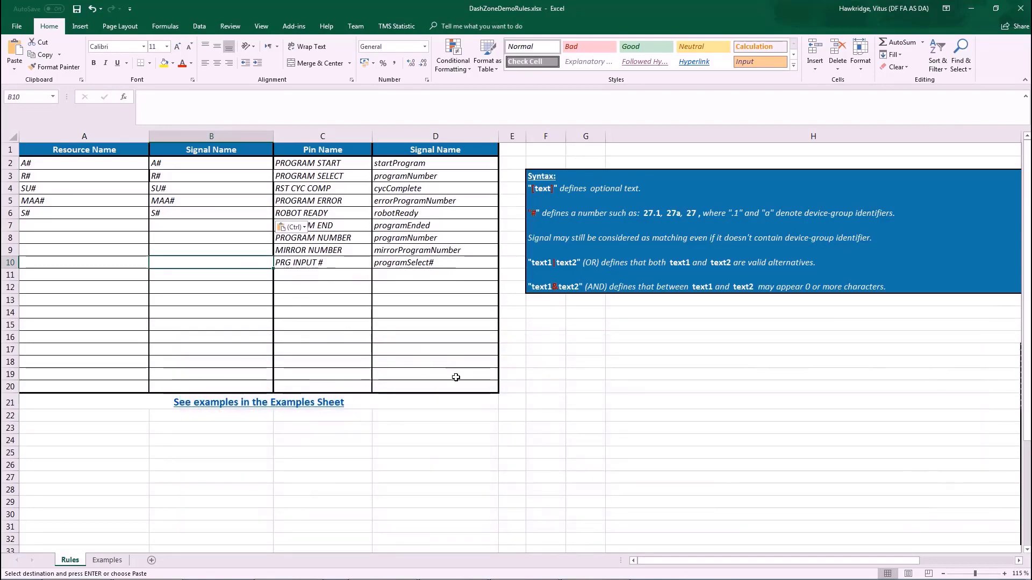
Paste pin rules DETECT→SCREEN_COND through A#[text] Start→A#[text]_start into C11:D17, then return to Process Simulate
{"action": "left_click", "coordinate": [325, 274]}
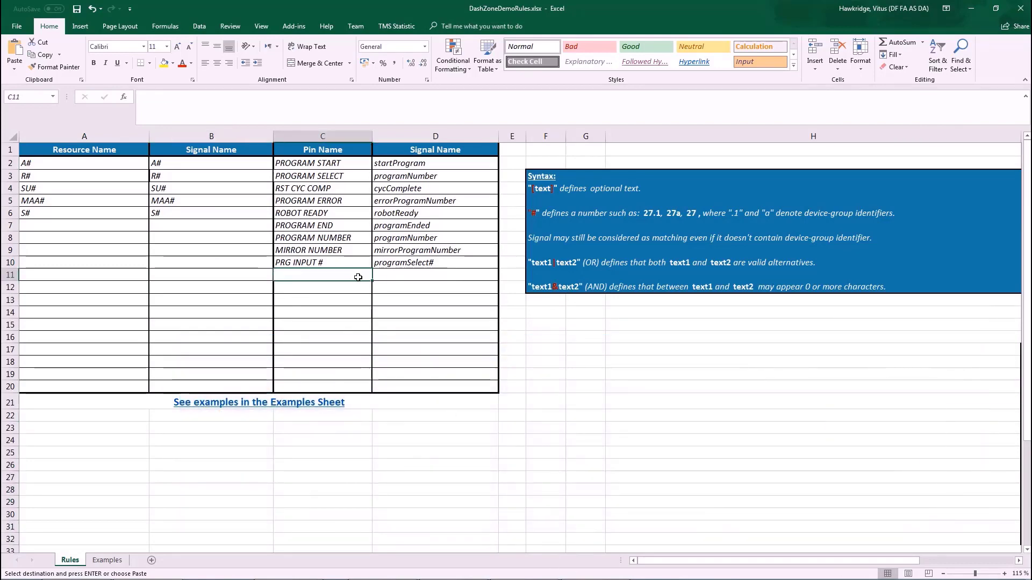
{"action": "key", "text": "Return"}
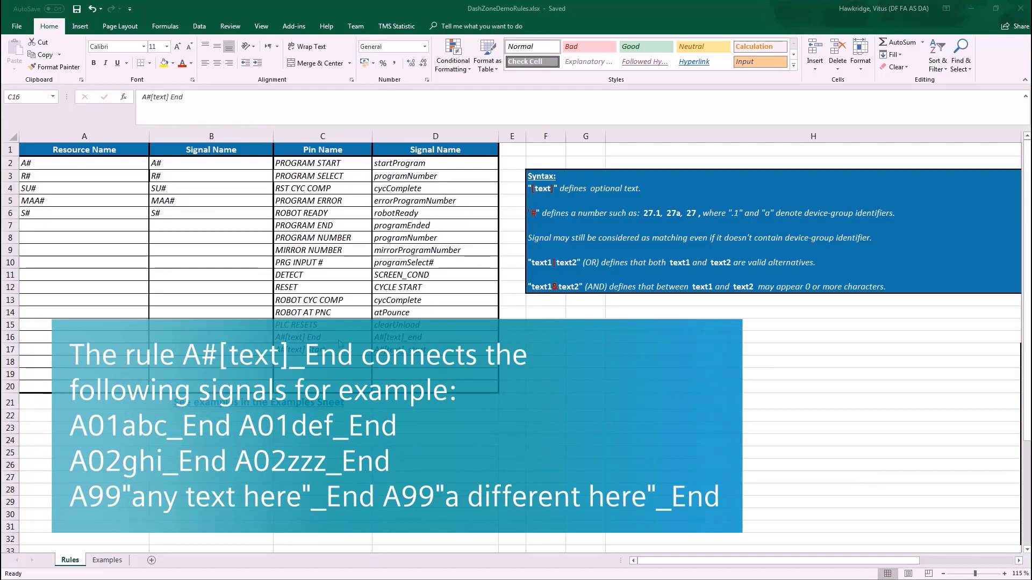
{"action": "left_click", "coordinate": [306, 343]}
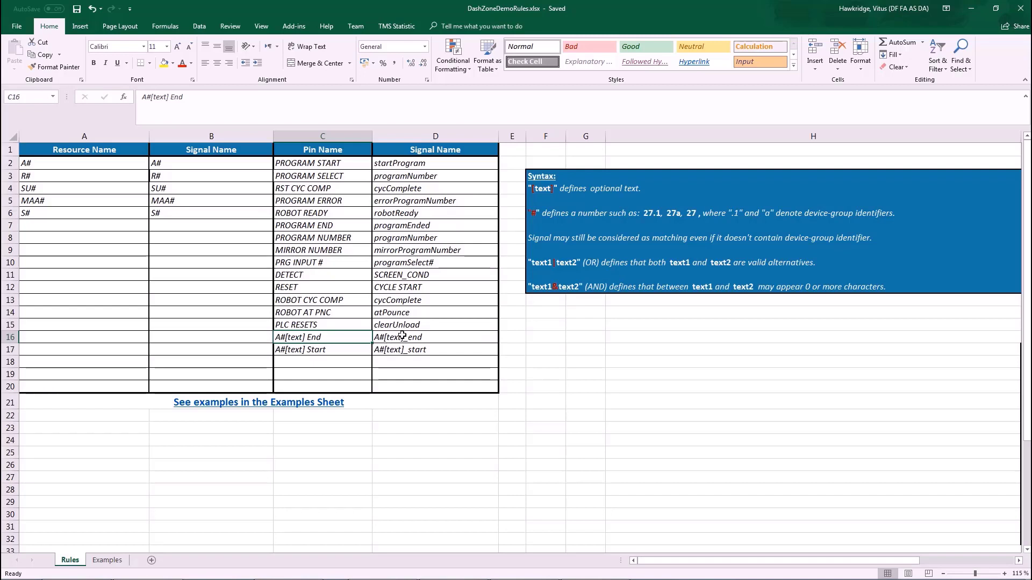
{"action": "left_click", "coordinate": [402, 335]}
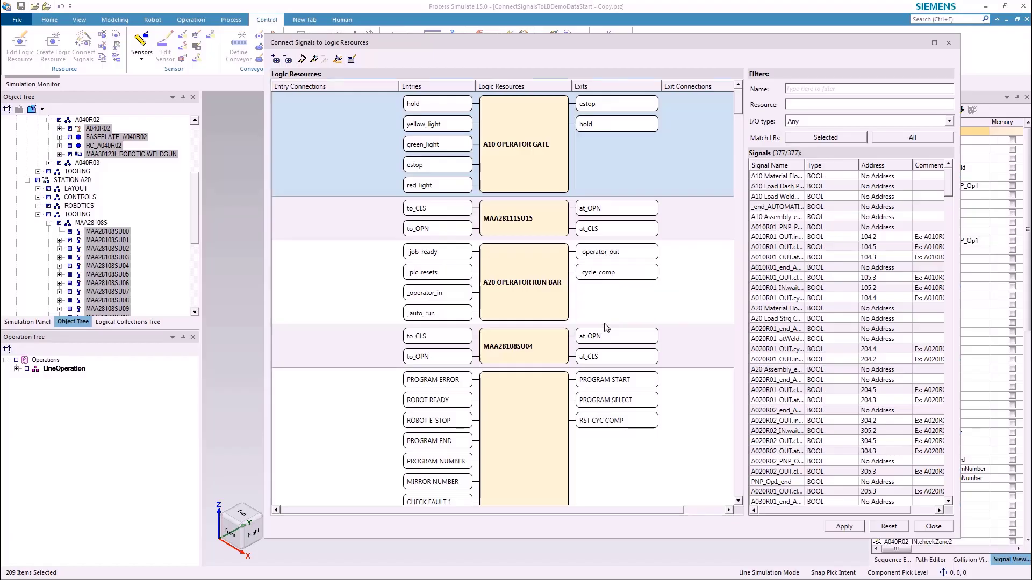
{"action": "key", "text": "alt+Tab"}
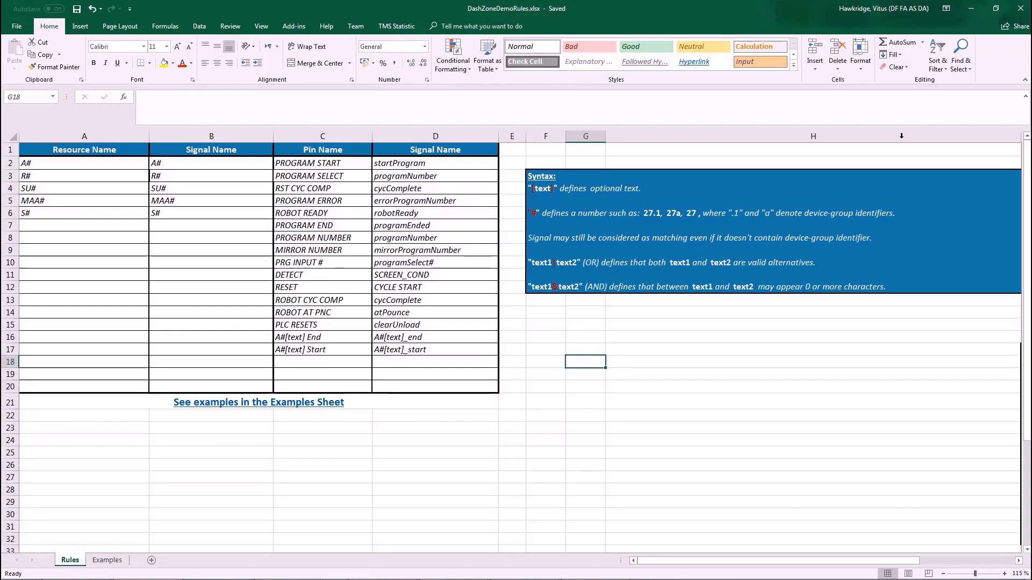
{"action": "key", "text": "alt+Tab"}
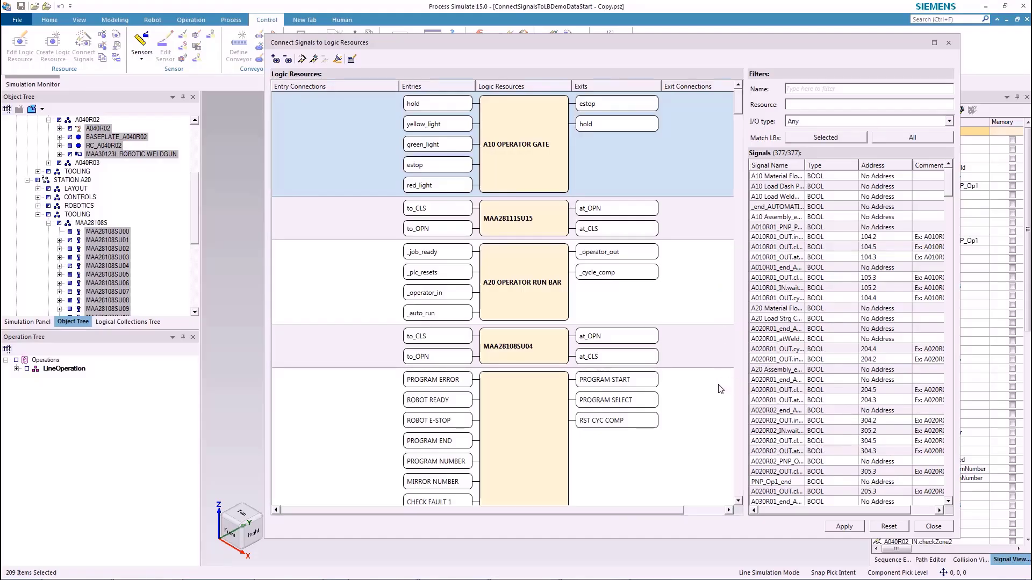
Re-match with the updated rules, apply the 244 connections, and select every resource except A10 OPERATOR RUN BAR
{"action": "left_click", "coordinate": [301, 59]}
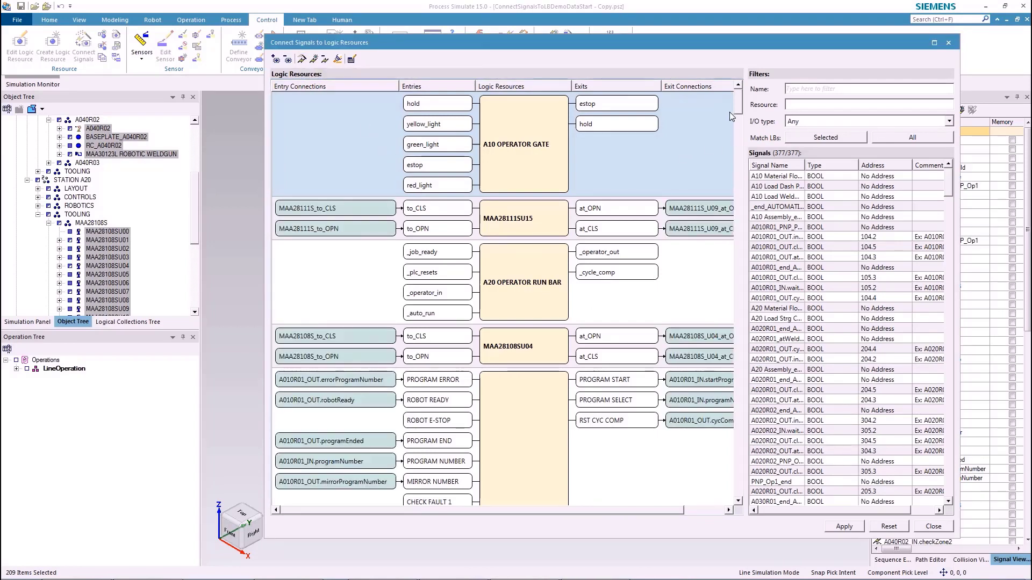
{"action": "left_click_drag", "start_coordinate": [739, 111], "coordinate": [724, 207]}
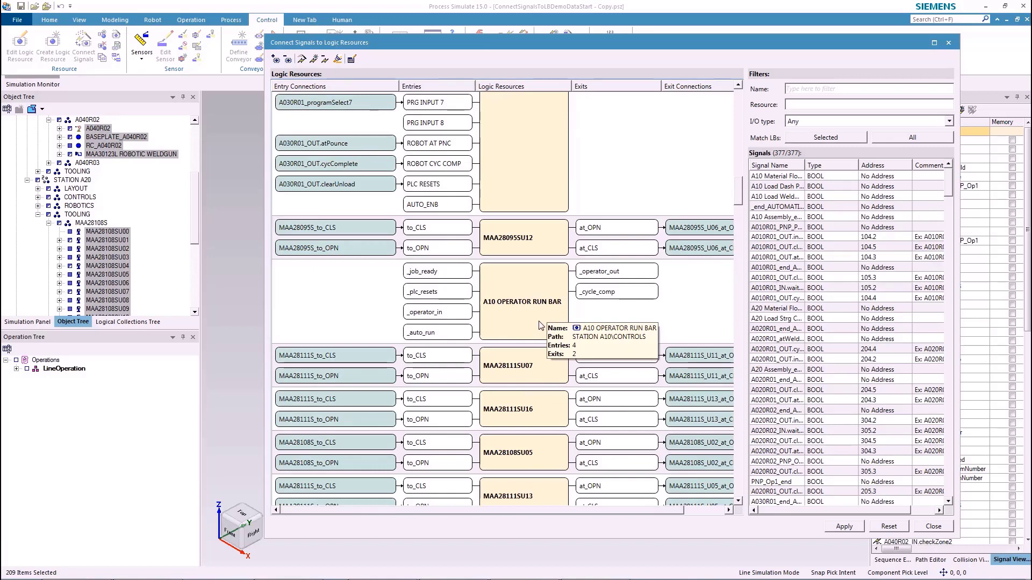
{"action": "left_click", "coordinate": [843, 527]}
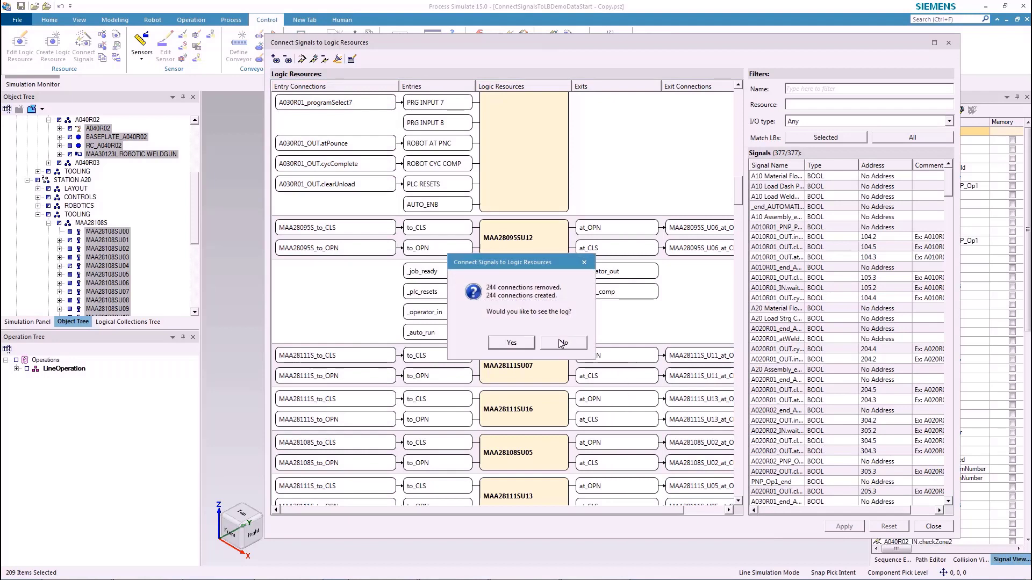
{"action": "left_click", "coordinate": [562, 342]}
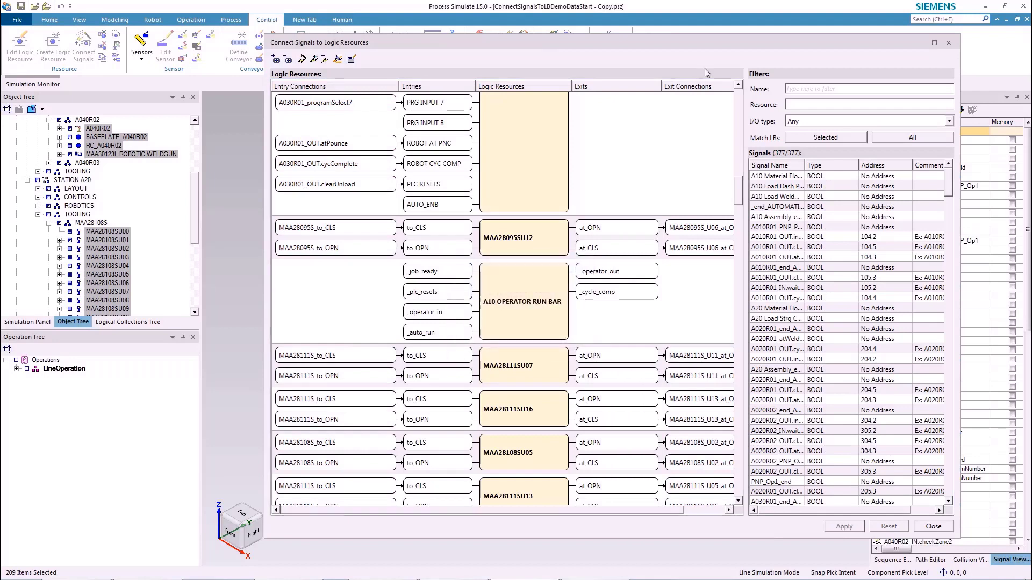
{"action": "left_click", "coordinate": [536, 304]}
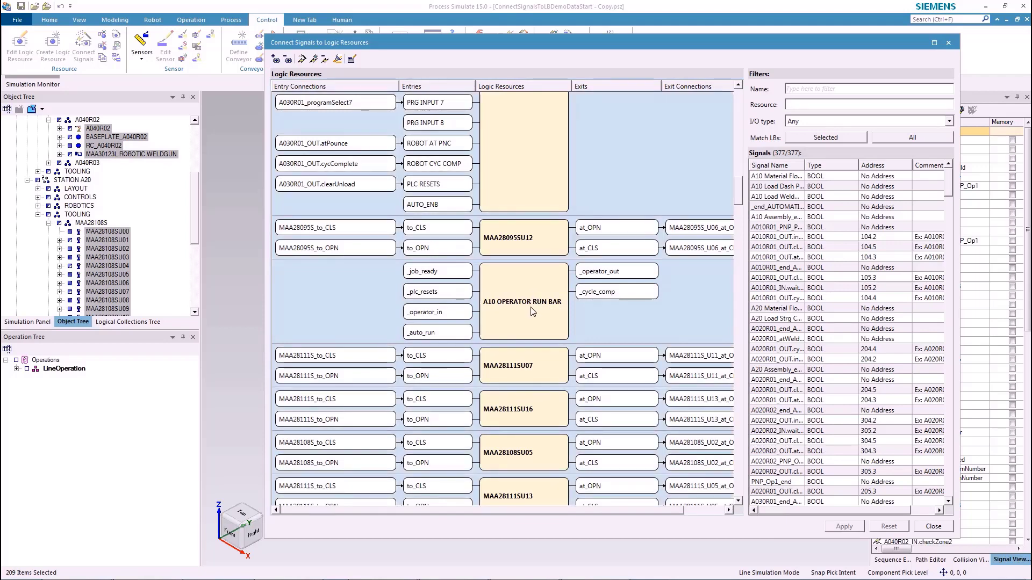
{"action": "left_click", "coordinate": [532, 310], "text": "ctrl"}
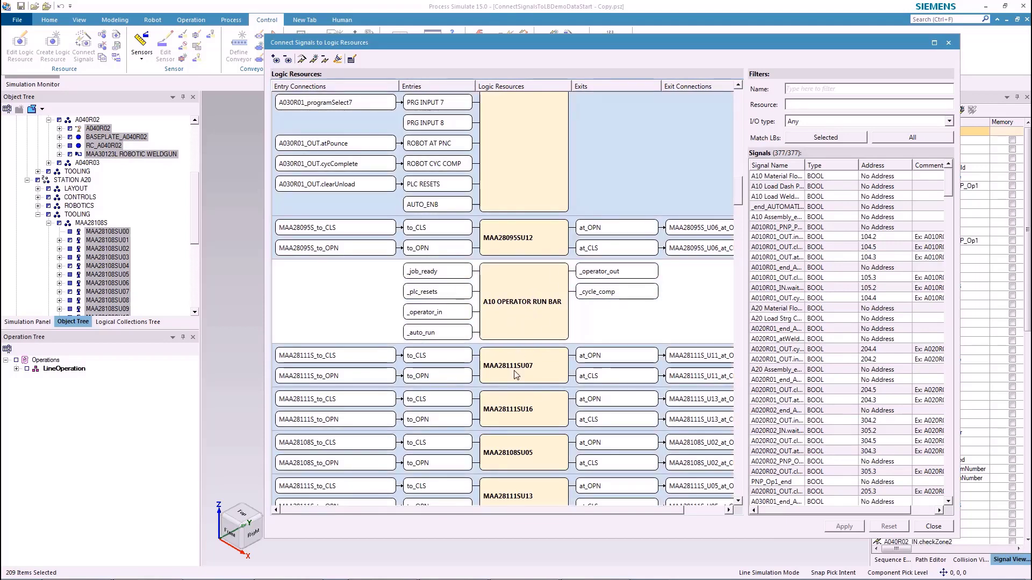
Create and connect the six missing A10 OPERATOR RUN BAR signals like __job_ready, review the log, and close the window
{"action": "left_click", "coordinate": [287, 59]}
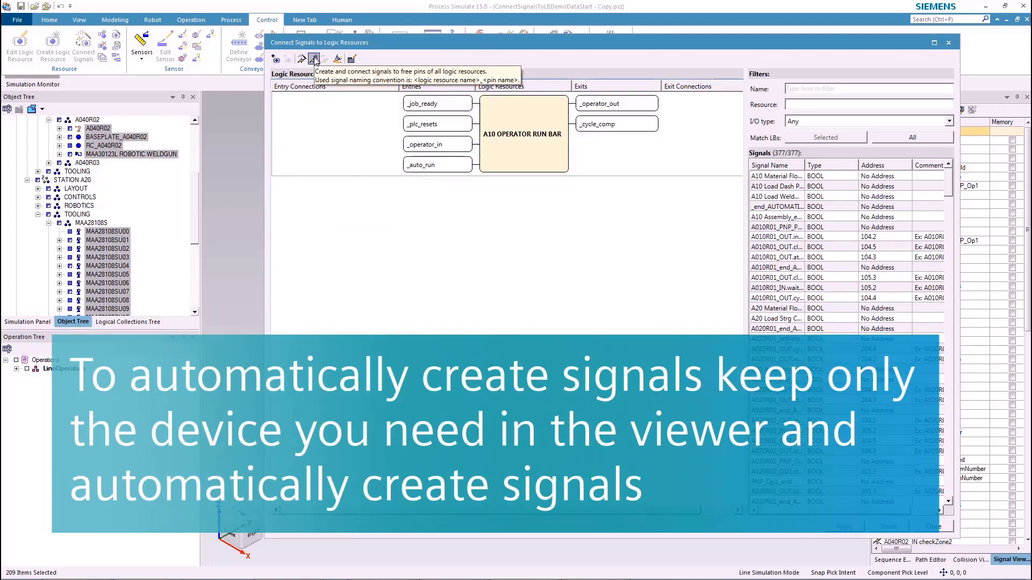
{"action": "left_click", "coordinate": [314, 59]}
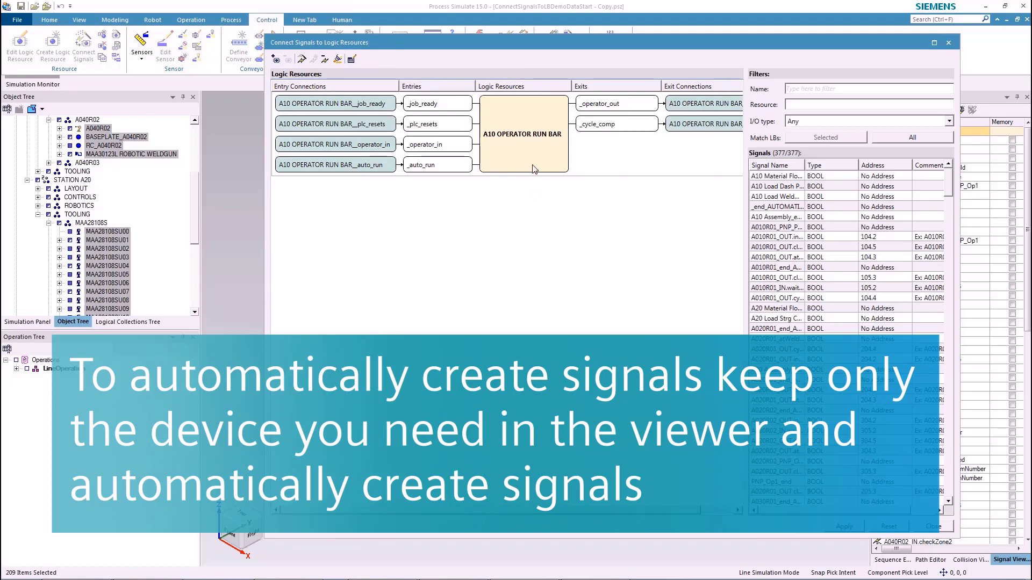
{"action": "mouse_move", "coordinate": [501, 137]}
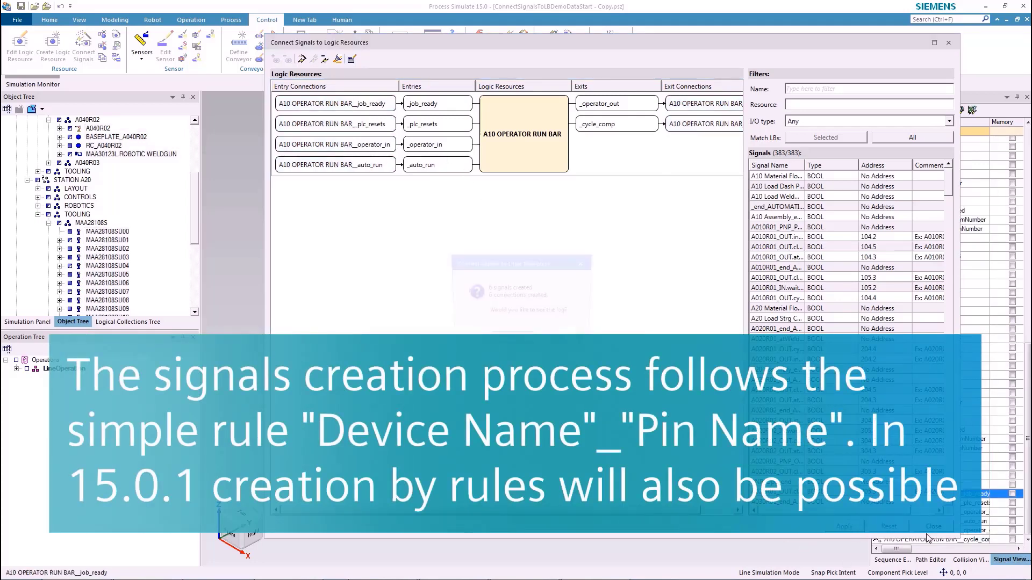
{"action": "left_click", "coordinate": [516, 344]}
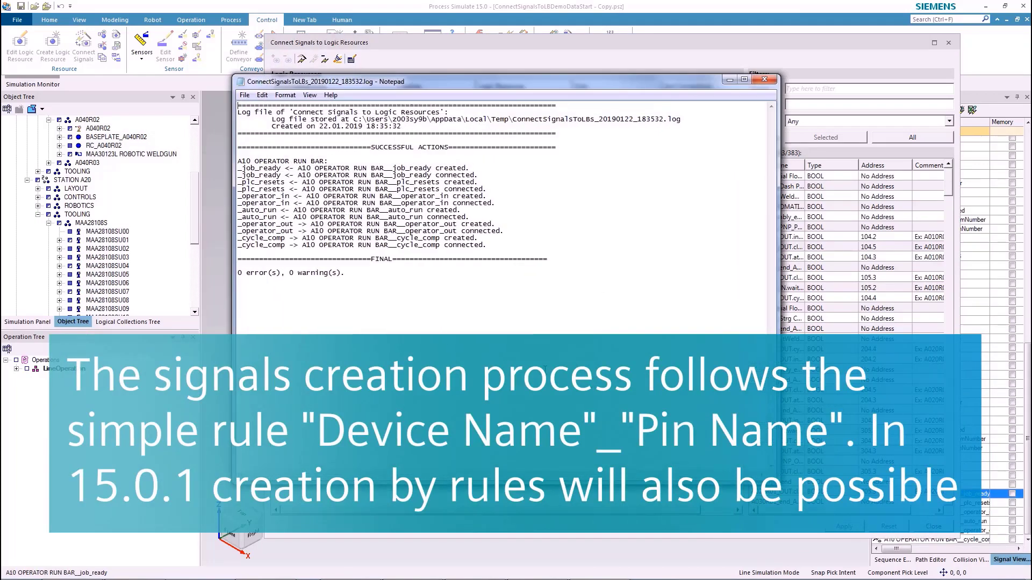
{"action": "left_click", "coordinate": [763, 80]}
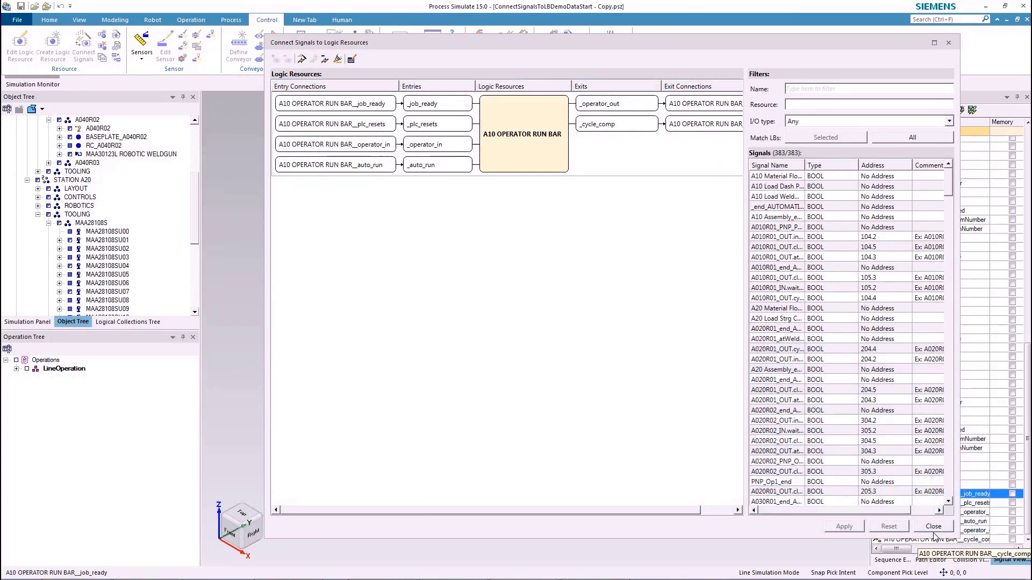
{"action": "left_click", "coordinate": [933, 530]}
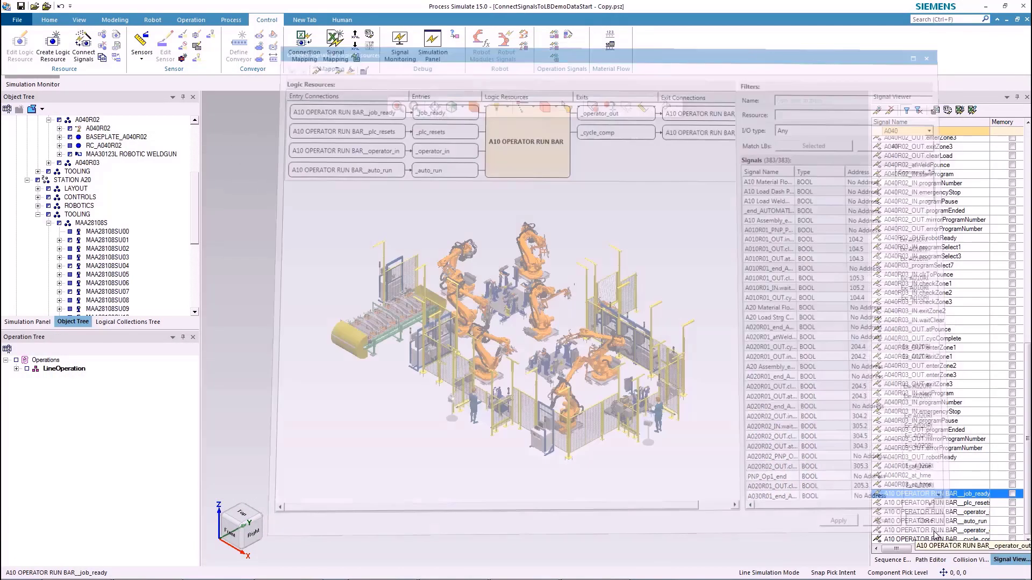